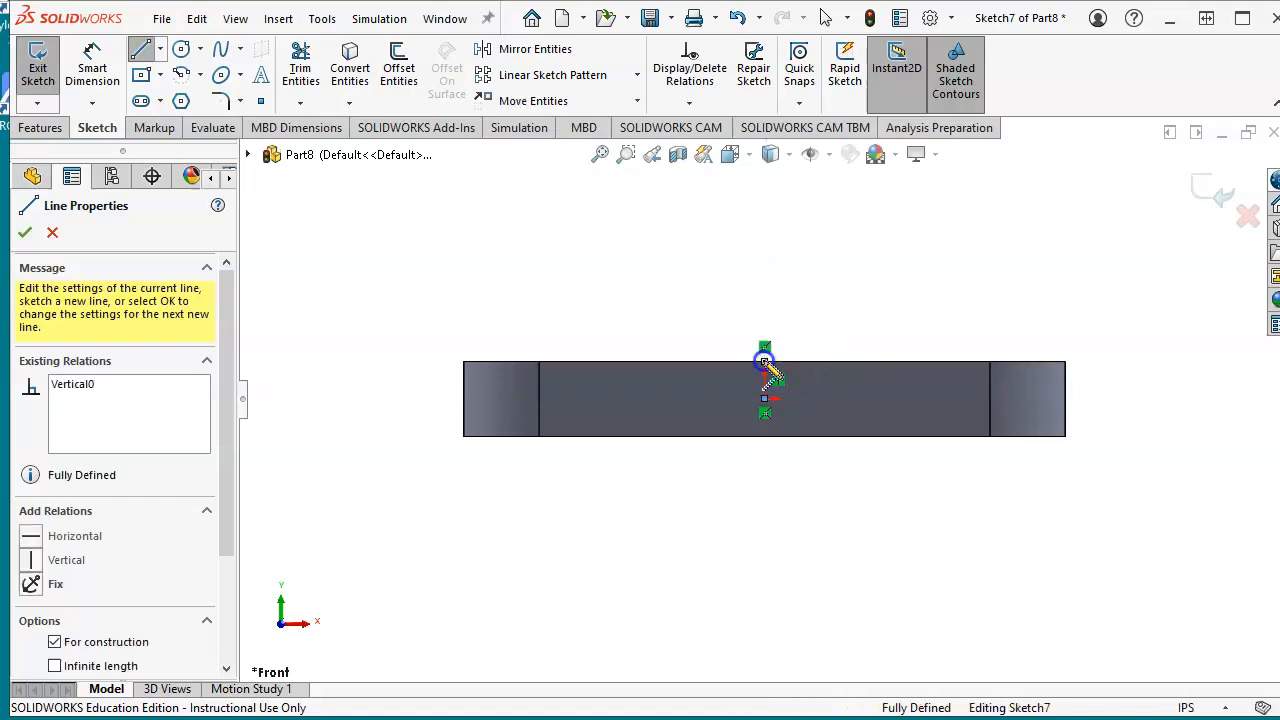
- Sketch a slanted construction line about 2.27 in long, at about 27°, up and rightward from the vertical construction line's upper endpoint
{"action": "left_click", "coordinate": [1069, 208]}
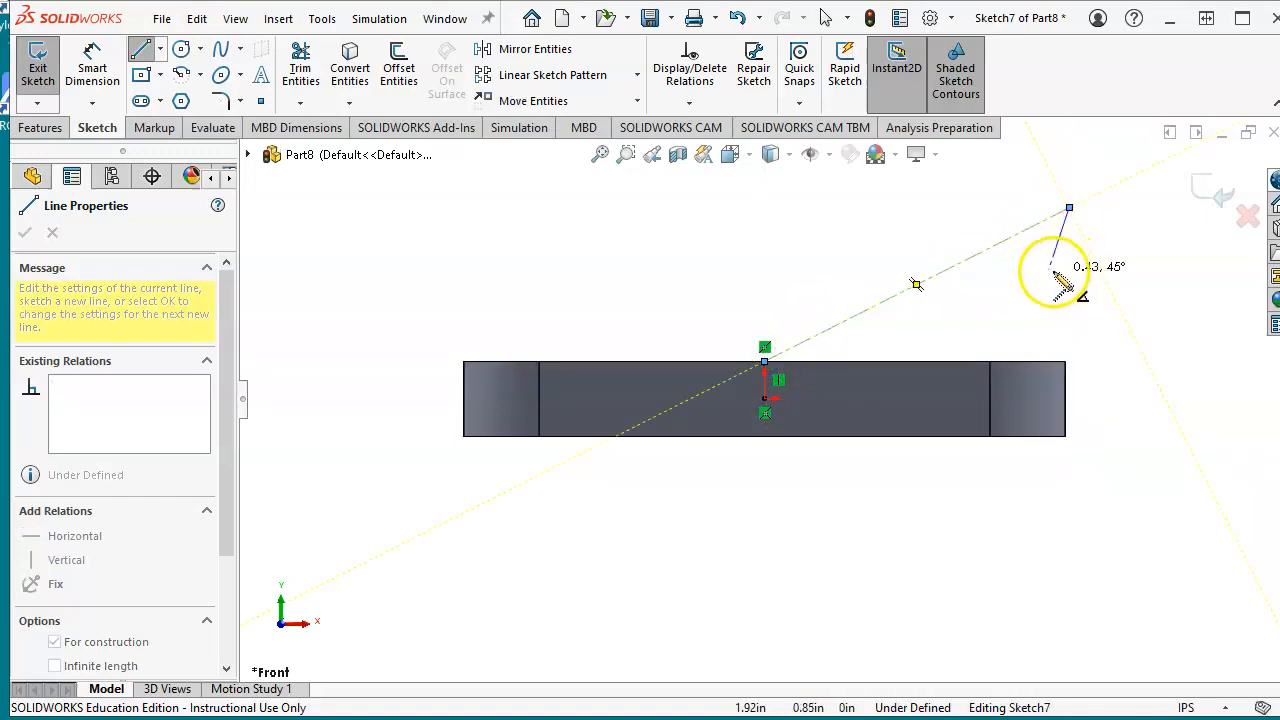
{"action": "key", "text": "Escape"}
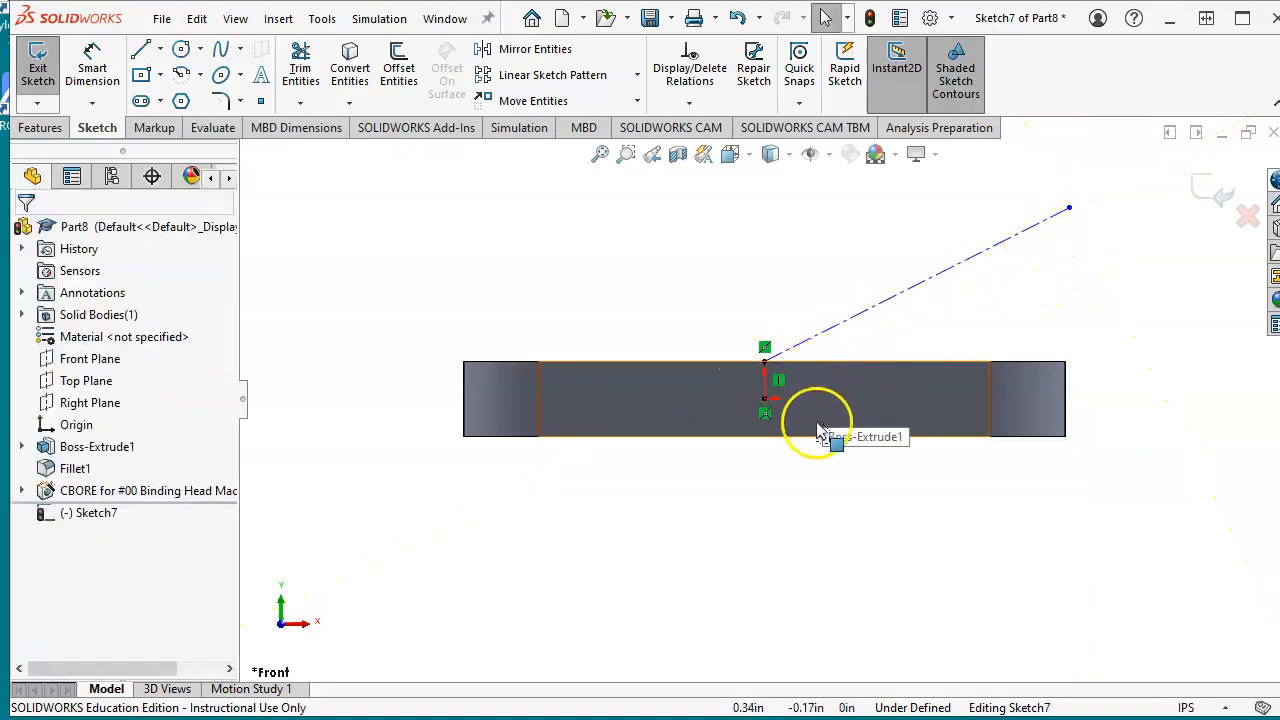
- Dimension the length of the short vertical construction line inside the base plate as a driven dimension
{"action": "middle_click_drag", "start_coordinate": [818, 426], "coordinate": [811, 487]}
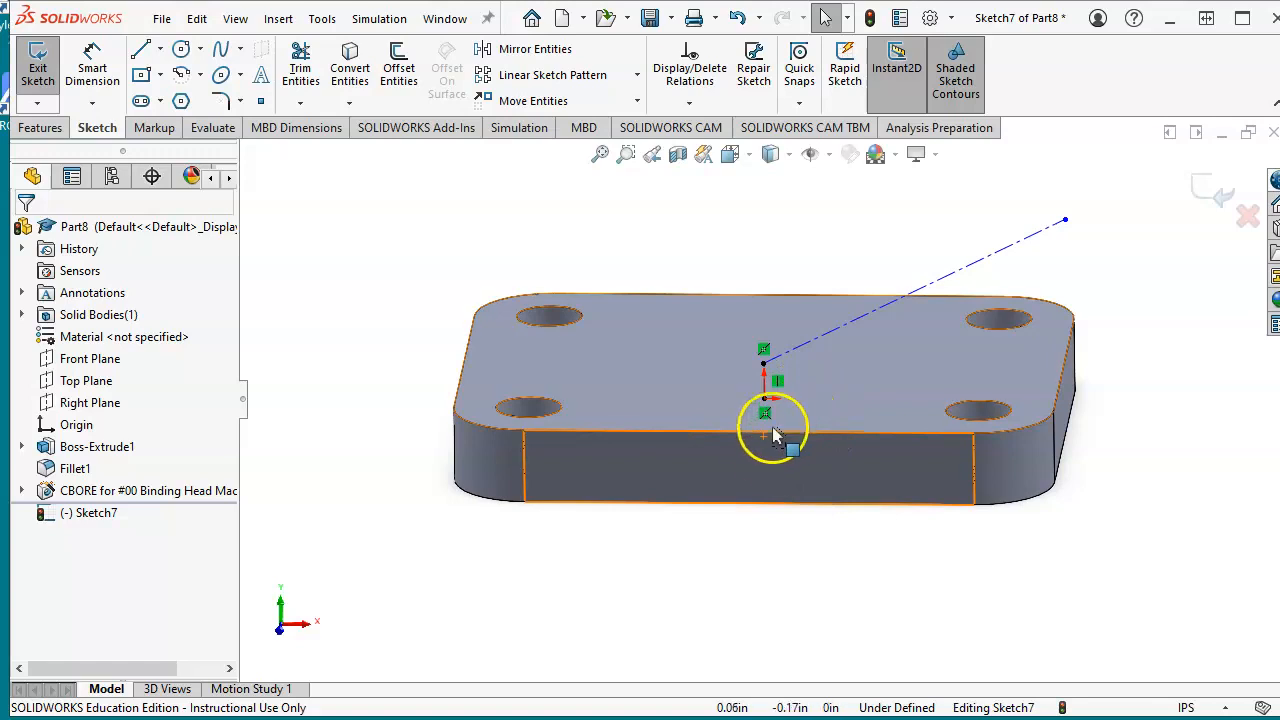
{"action": "scroll", "coordinate": [777, 494], "scroll_direction": "up", "scroll_amount": 2}
{"action": "middle_click_drag", "start_coordinate": [818, 525], "coordinate": [810, 450]}
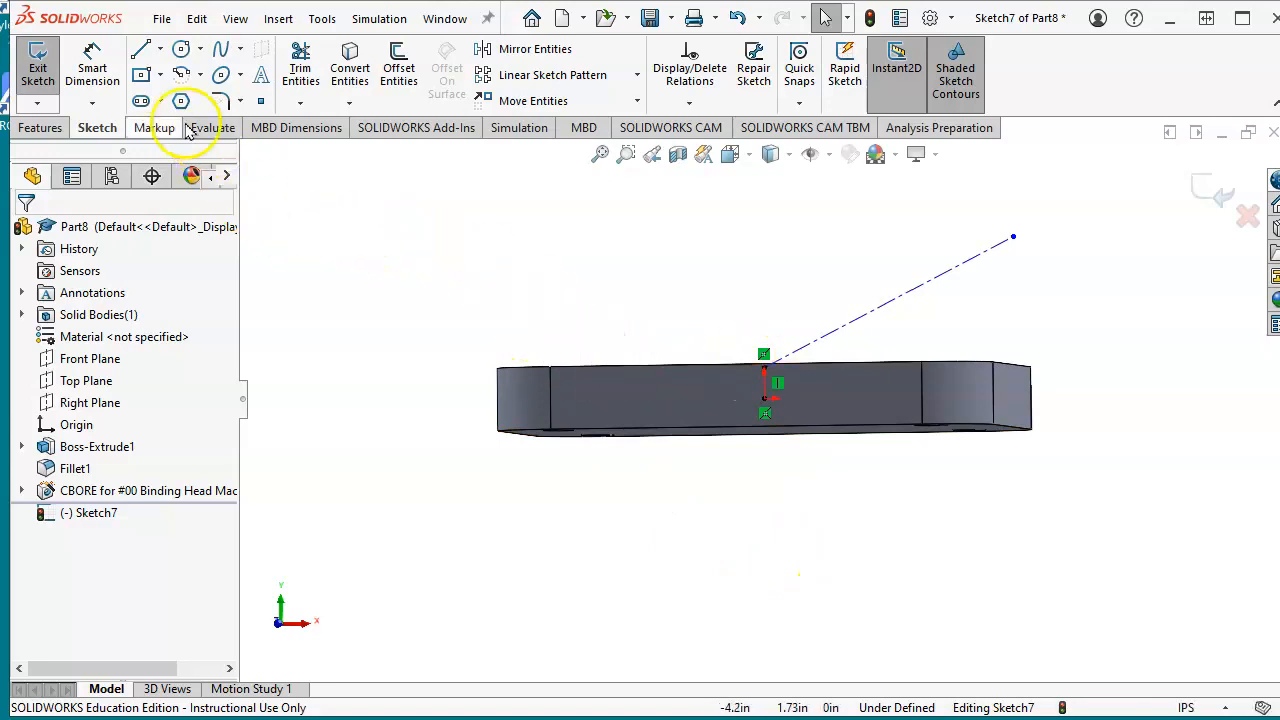
{"action": "left_click", "coordinate": [94, 65]}
{"action": "scroll", "coordinate": [720, 392], "scroll_direction": "down", "scroll_amount": 3}
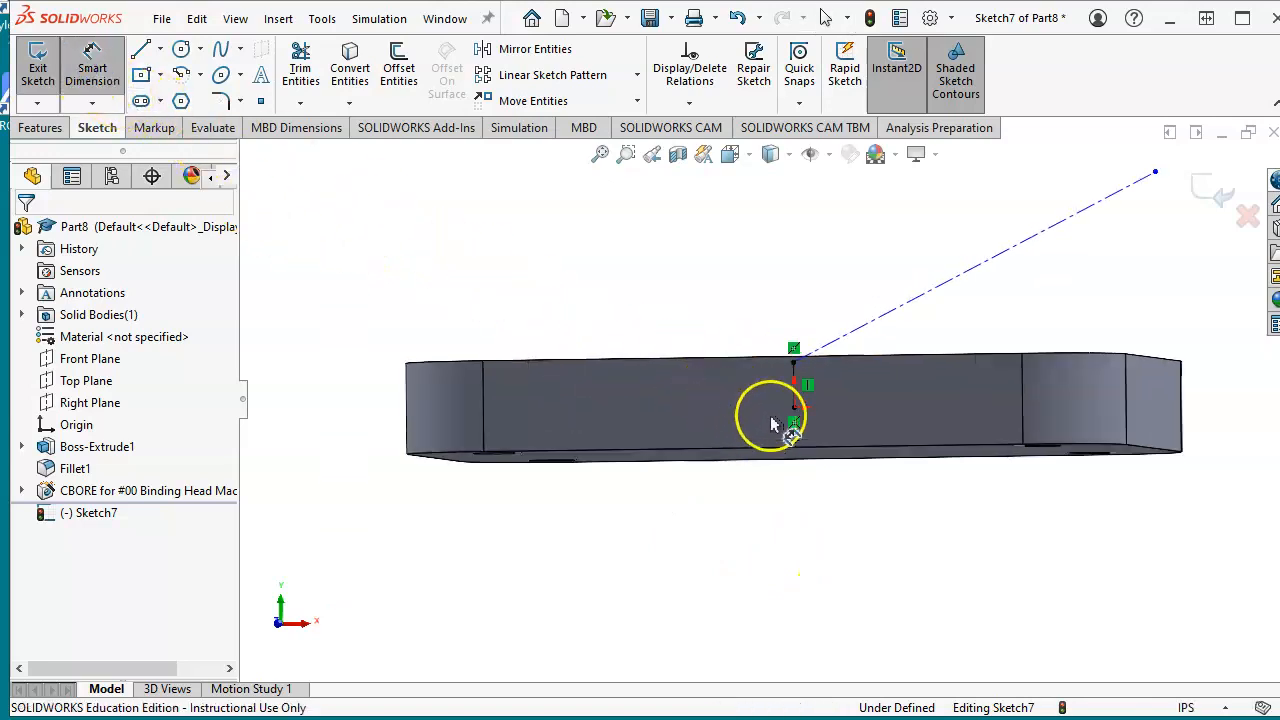
{"action": "left_click", "coordinate": [793, 382]}
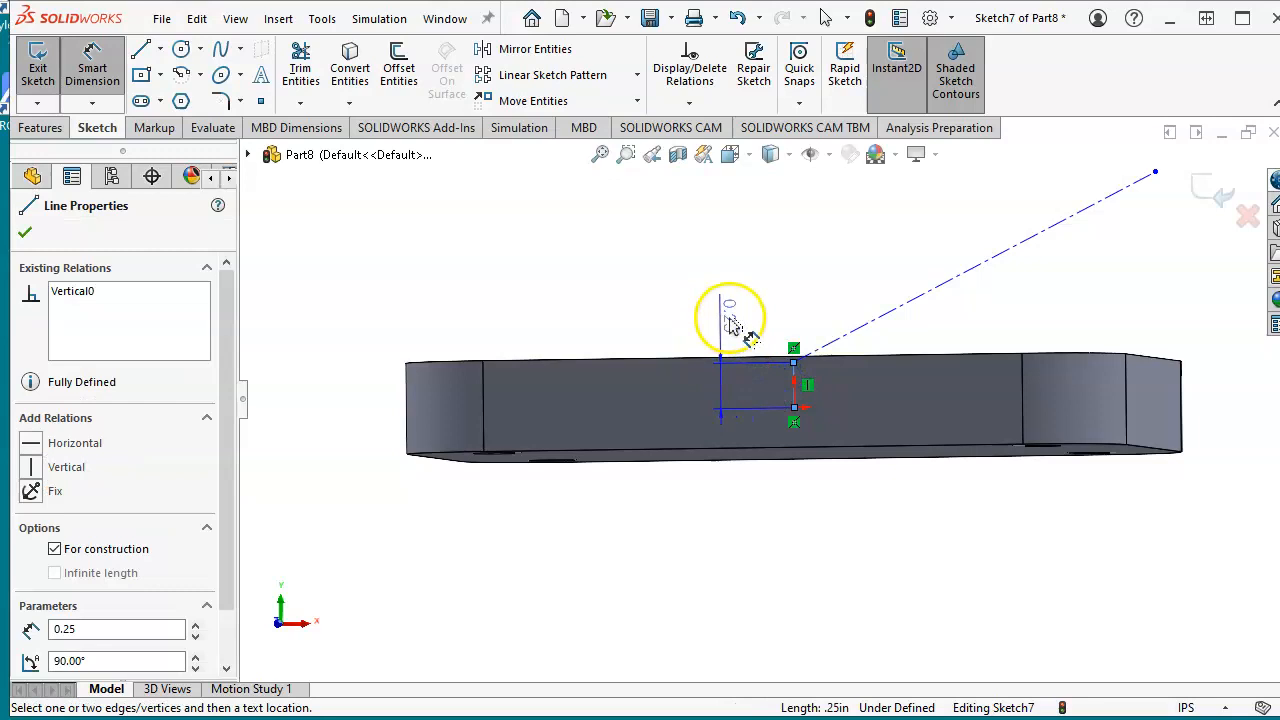
{"action": "left_click", "coordinate": [674, 289]}
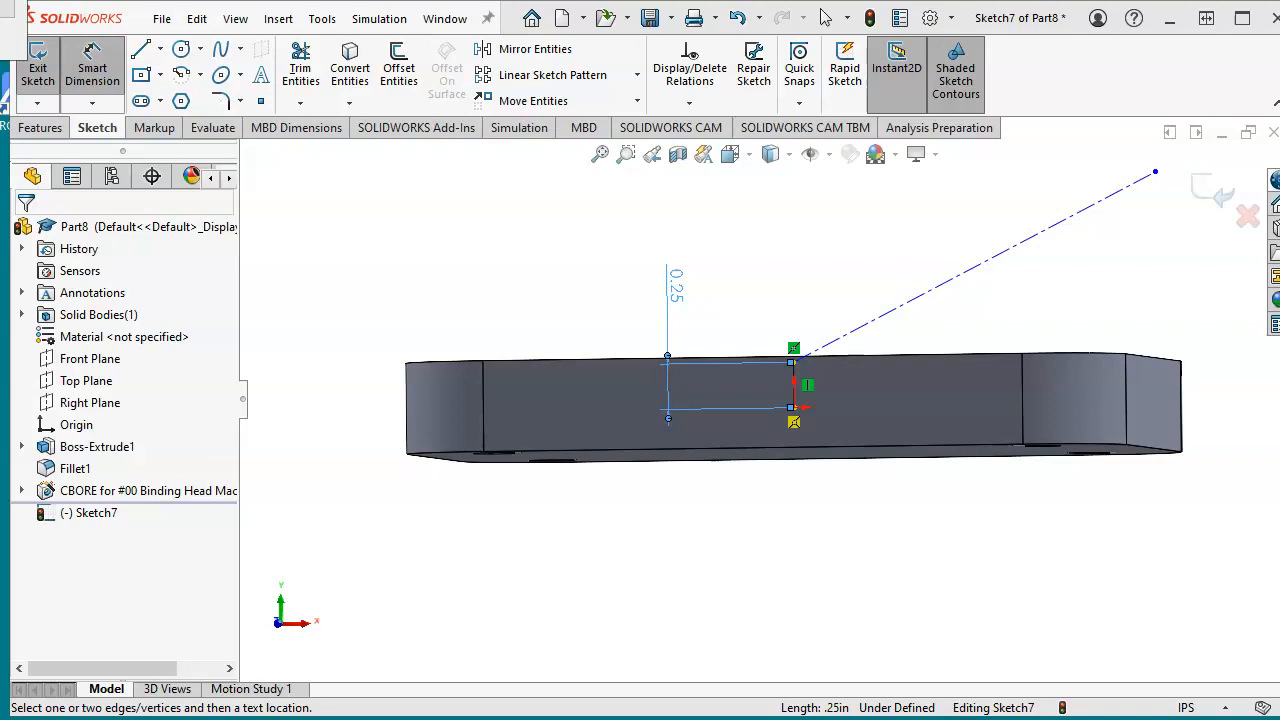
{"action": "key", "text": "Return"}
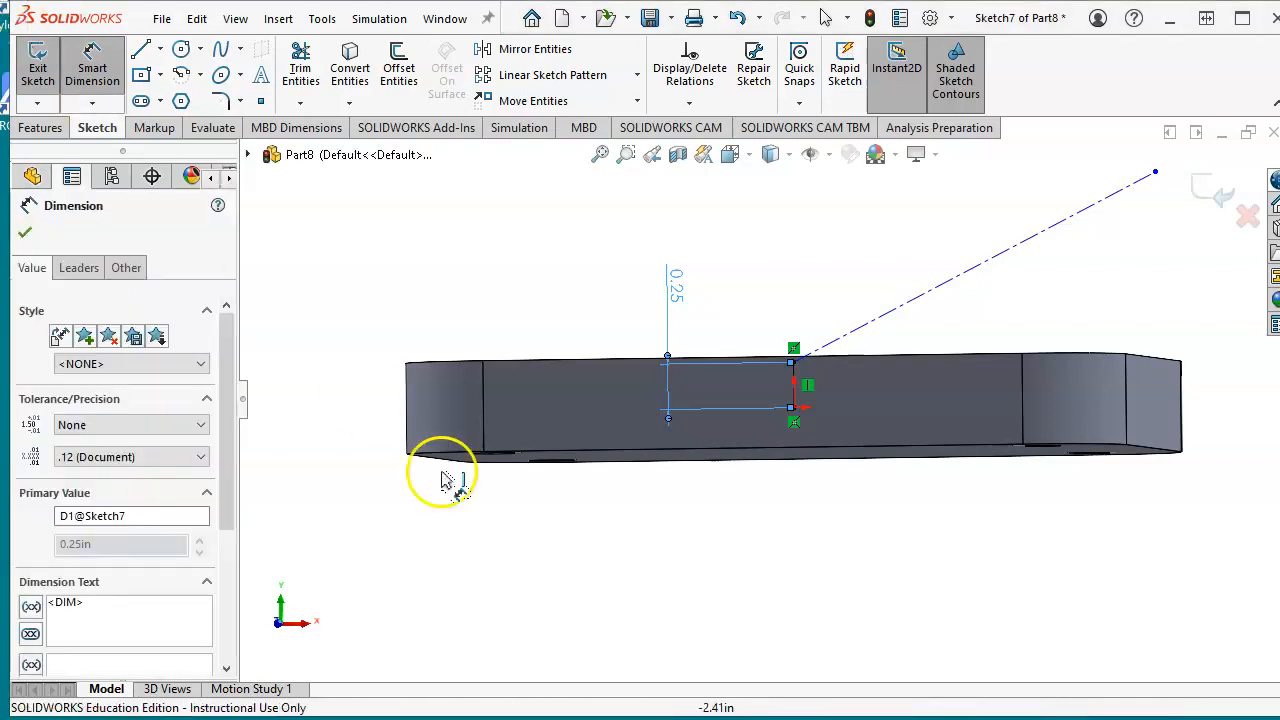
- Dimension the slanted construction line's length and set it to 2 in
{"action": "mouse_move", "coordinate": [785, 568]}
{"action": "middle_mouse_down"}
{"action": "mouse_move", "coordinate": [791, 600]}
{"action": "mouse_move", "coordinate": [774, 589]}
{"action": "middle_mouse_up"}
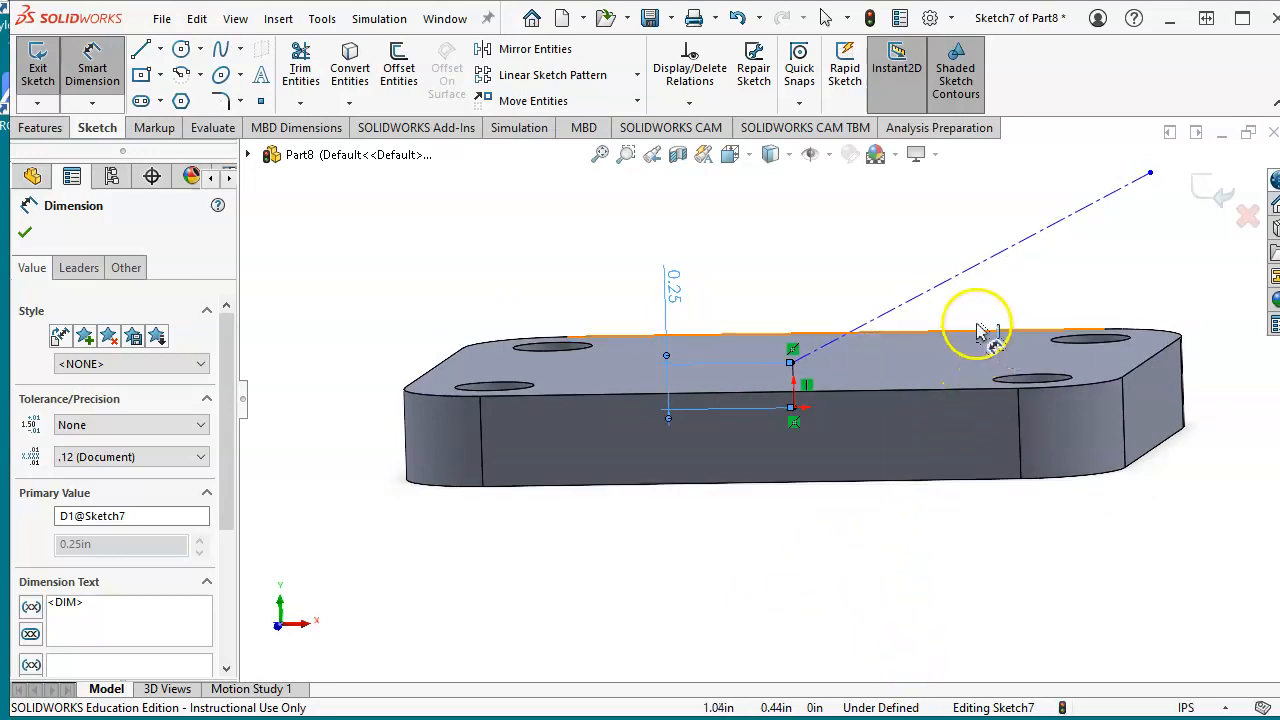
{"action": "left_click", "coordinate": [948, 285]}
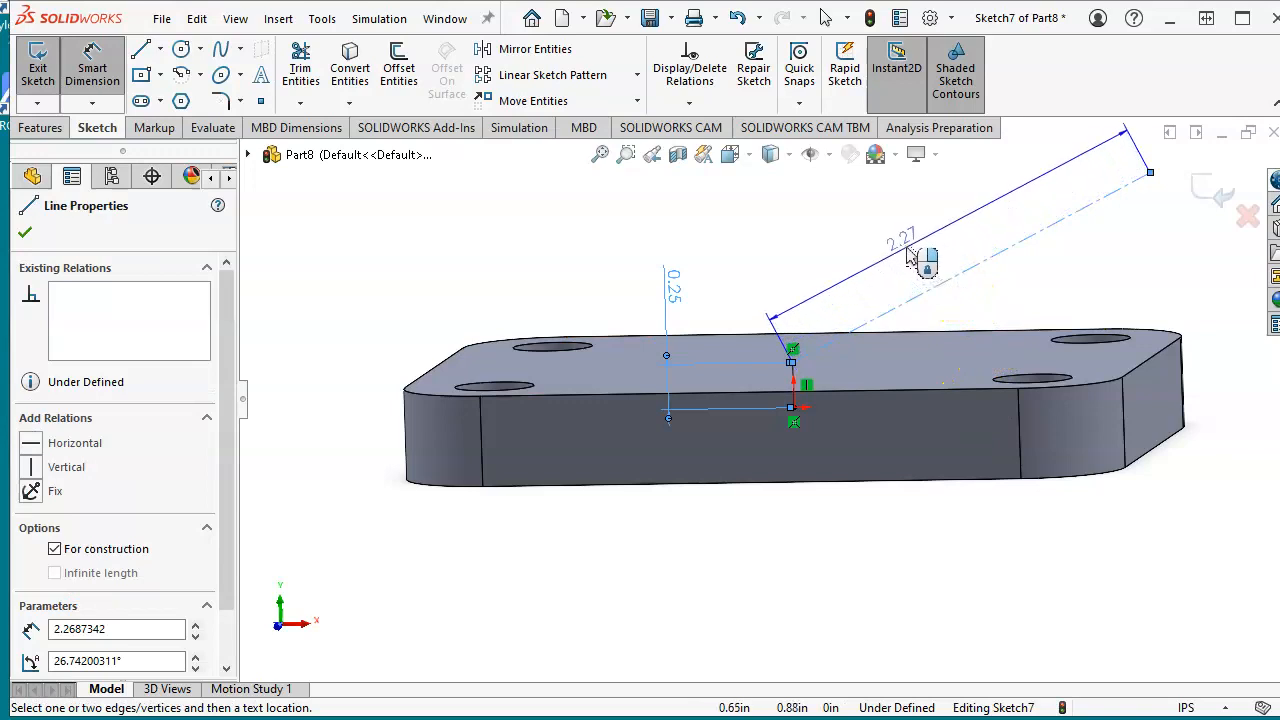
{"action": "left_click", "coordinate": [899, 240]}
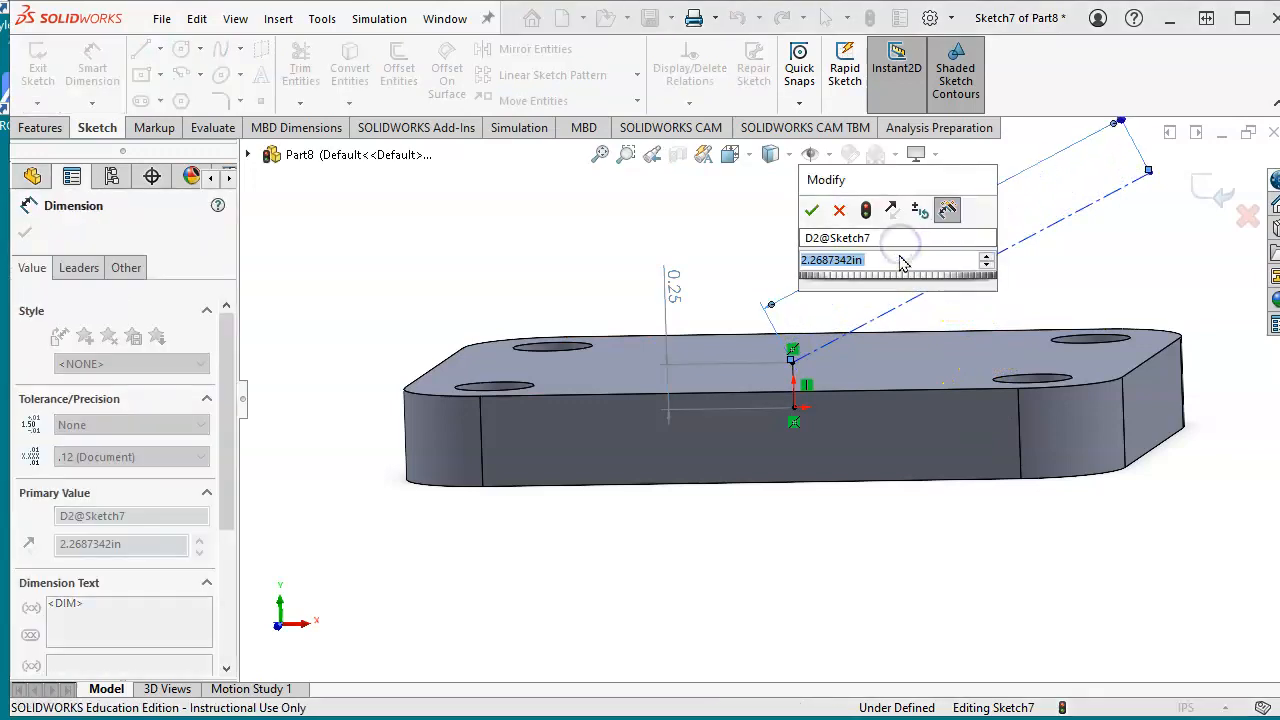
{"action": "type", "text": "2"}
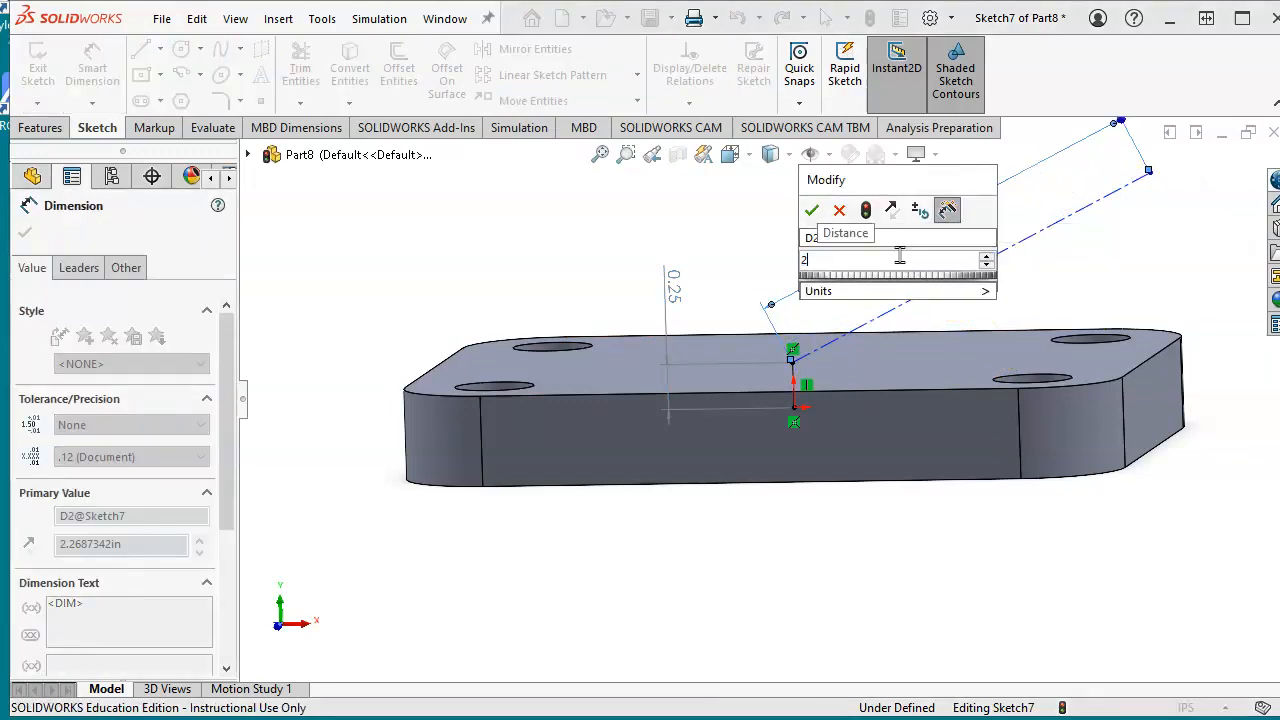
{"action": "left_click", "coordinate": [811, 210]}
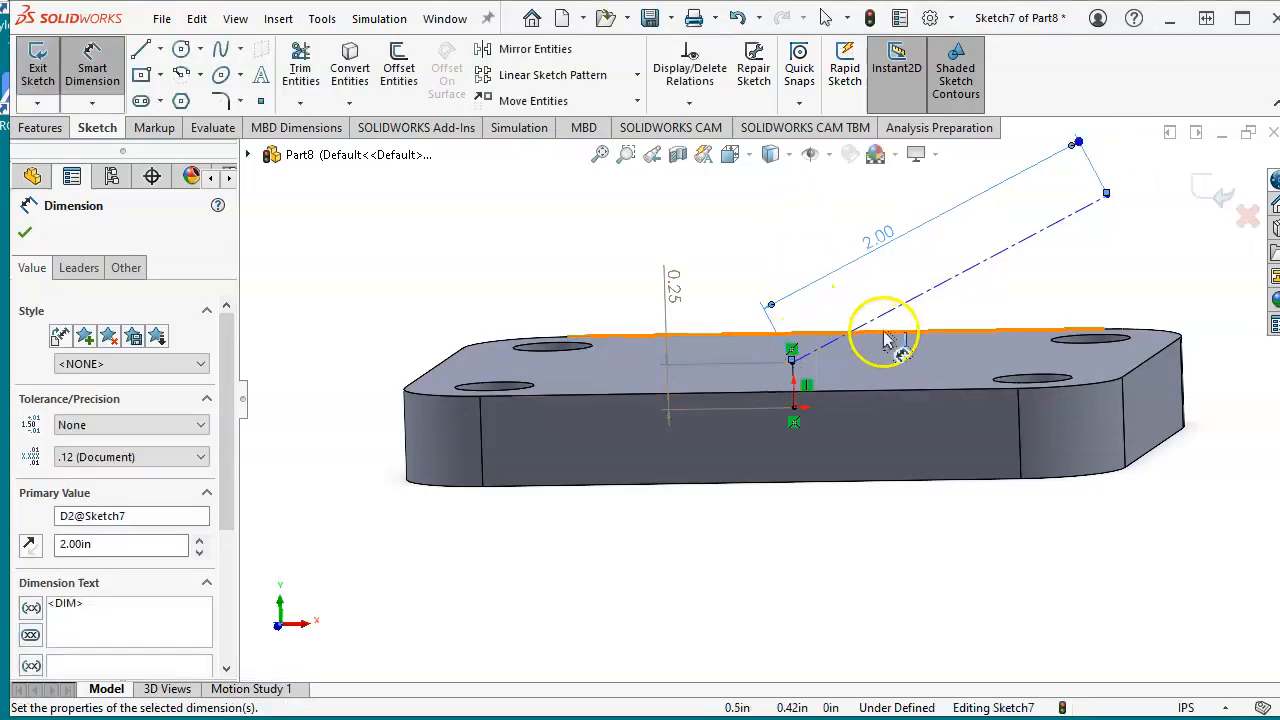
- Sketch a horizontal construction line about 2.31 in long, rightward from the slanted line's lower endpoint
{"action": "mouse_move", "coordinate": [914, 534]}
{"action": "middle_mouse_down"}
{"action": "mouse_move", "coordinate": [943, 531]}
{"action": "mouse_move", "coordinate": [934, 546]}
{"action": "middle_mouse_up"}
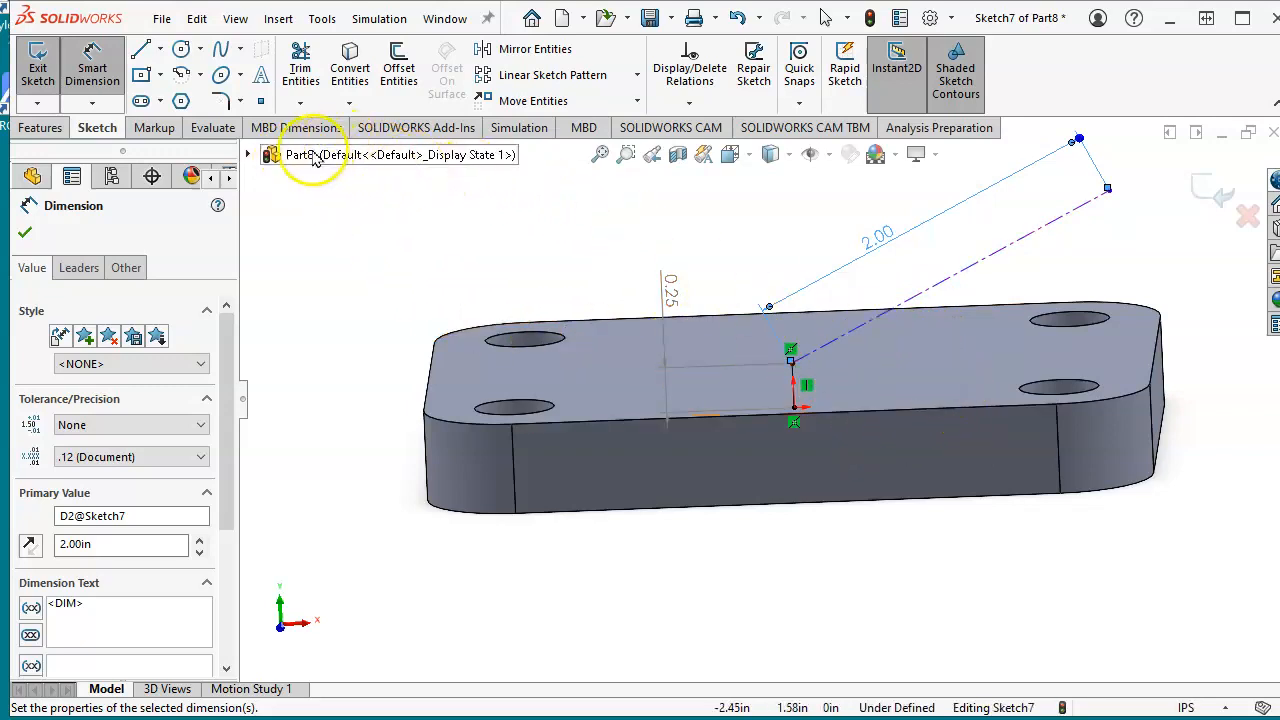
{"action": "left_click", "coordinate": [160, 49]}
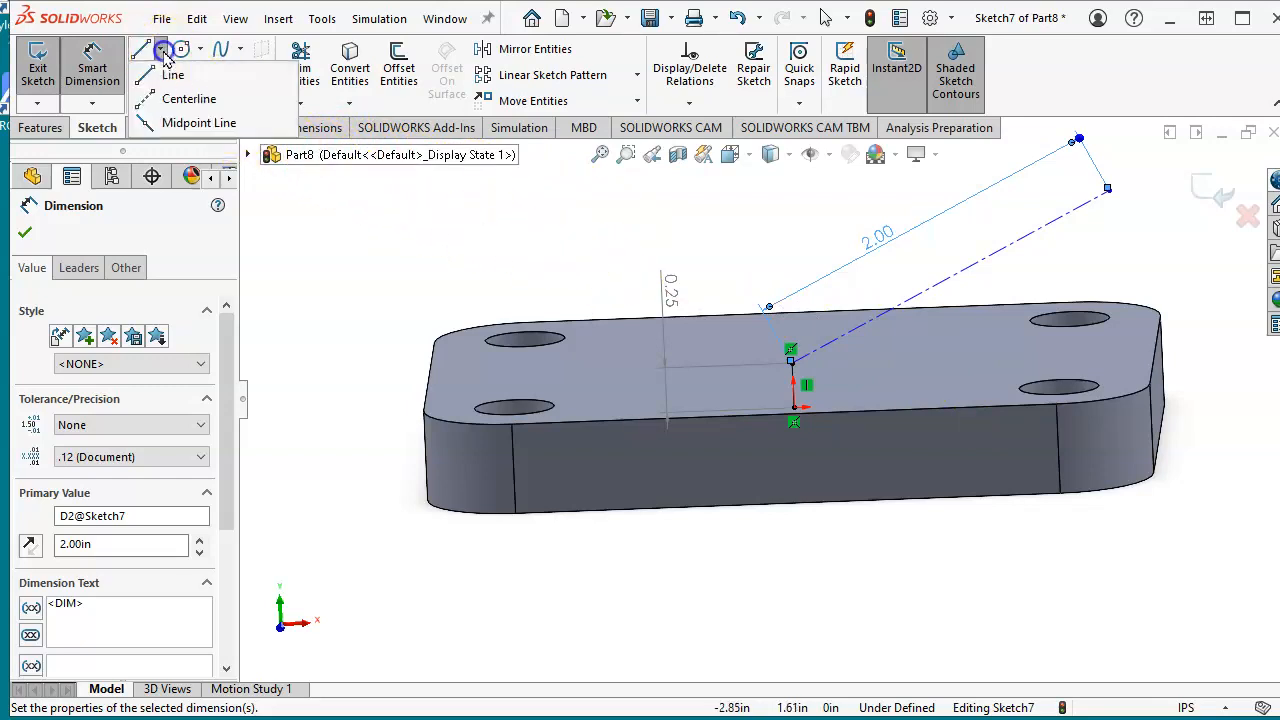
{"action": "left_click", "coordinate": [150, 104]}
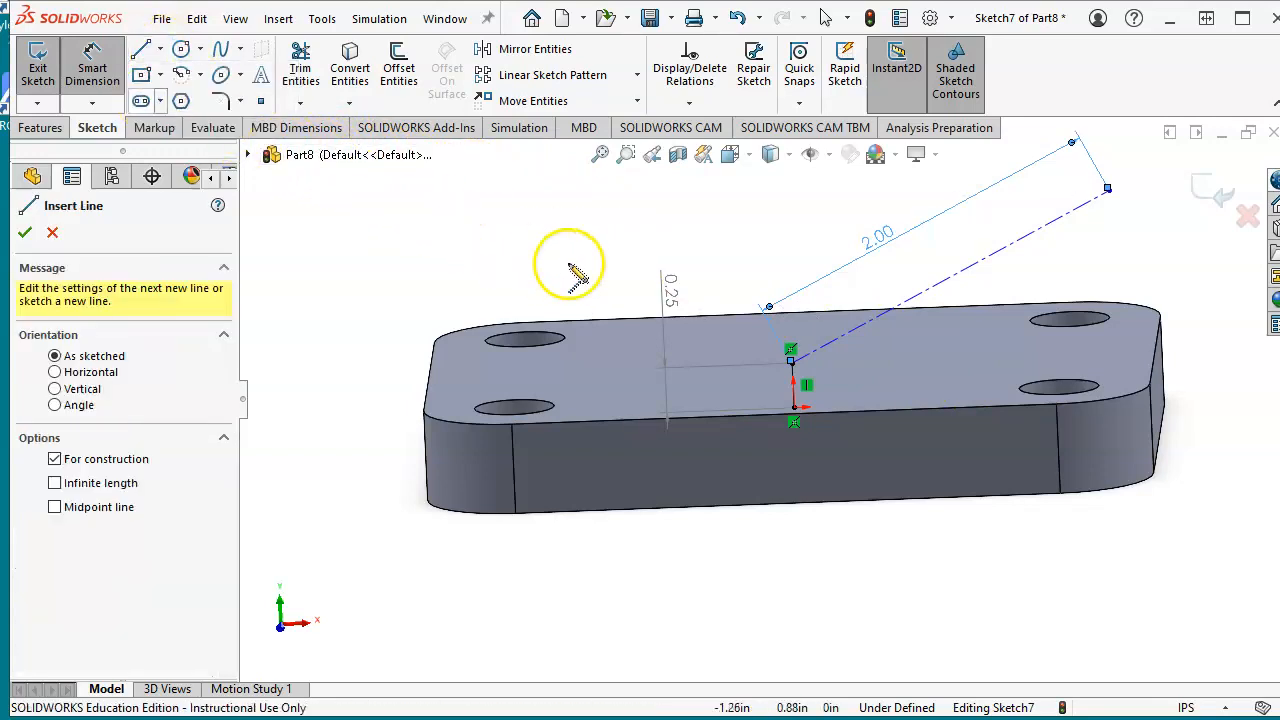
{"action": "left_click", "coordinate": [791, 360]}
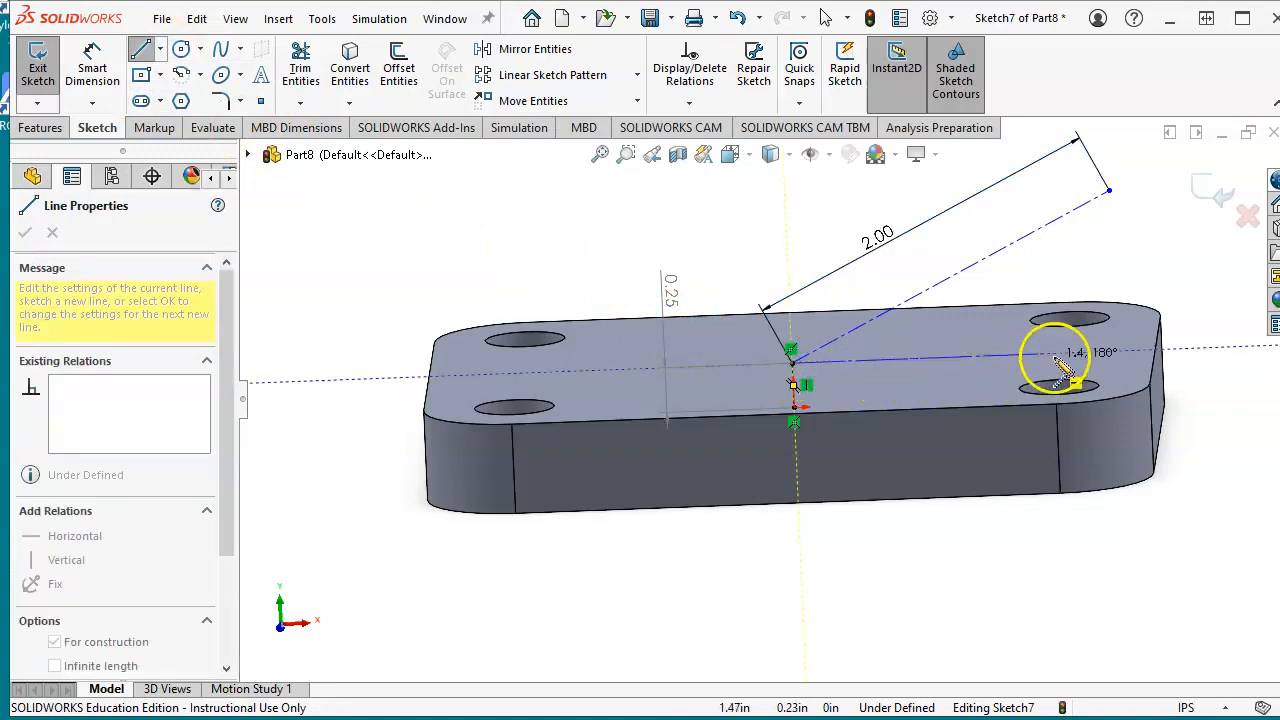
{"action": "left_click", "coordinate": [1213, 350]}
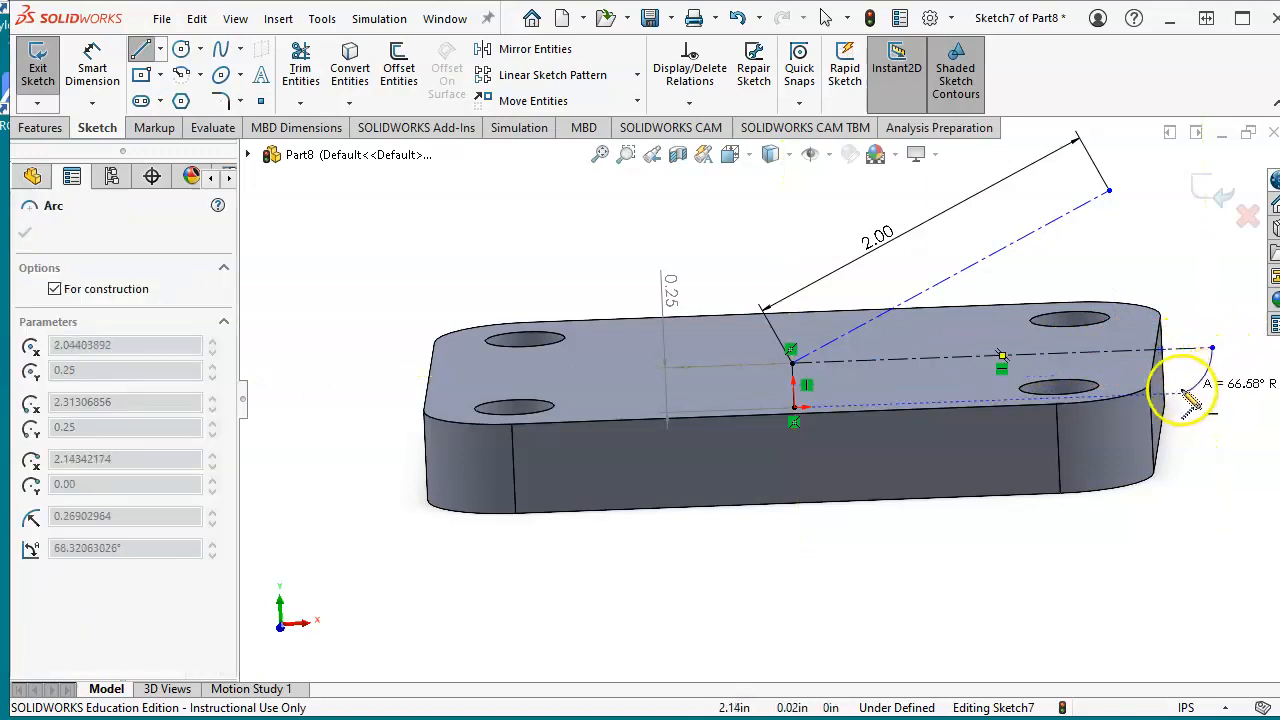
{"action": "key", "text": "Escape"}
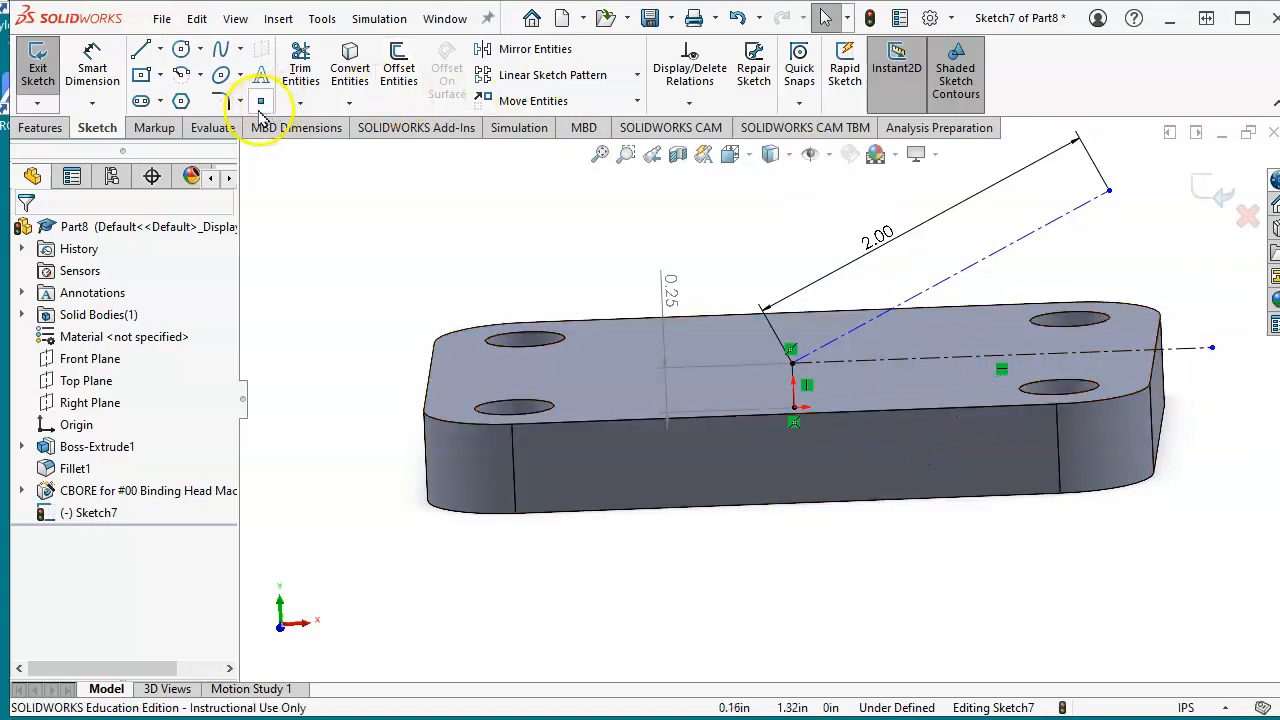
- Dimension the angle between the slanted and horizontal construction lines and set it to 45°
{"action": "left_click", "coordinate": [93, 72]}
{"action": "left_click", "coordinate": [1060, 245]}
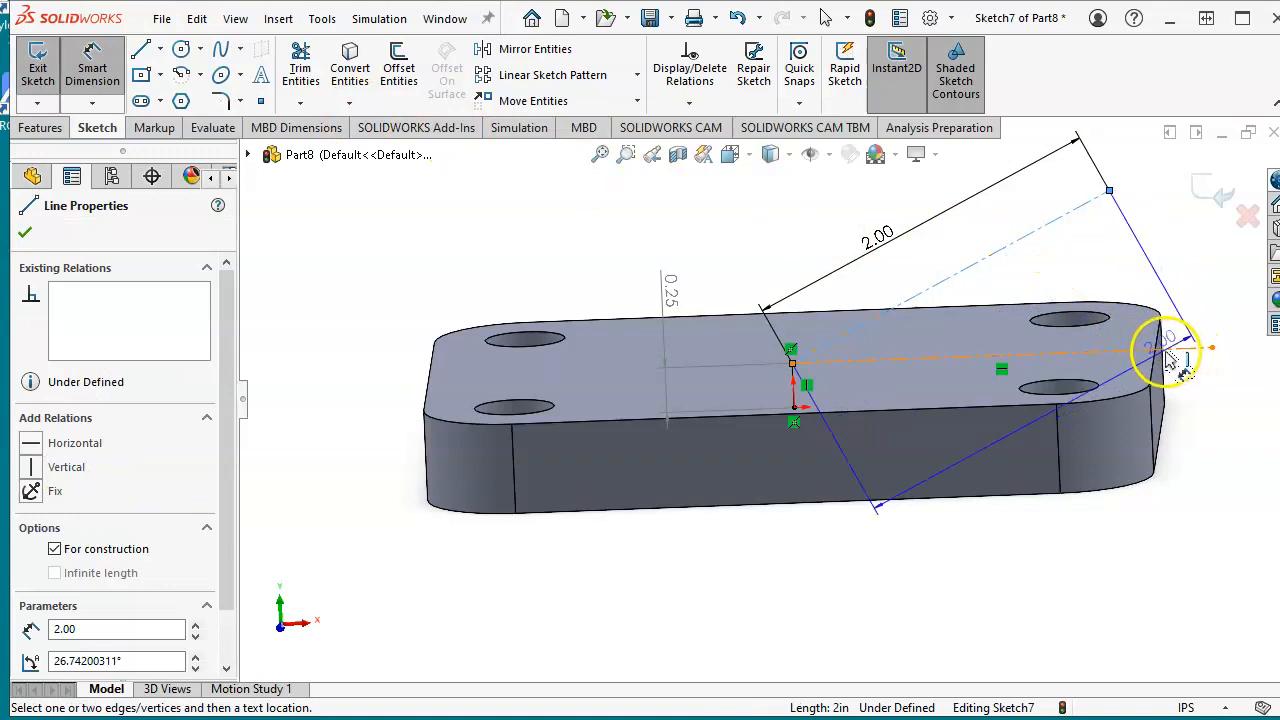
{"action": "left_click", "coordinate": [1176, 352]}
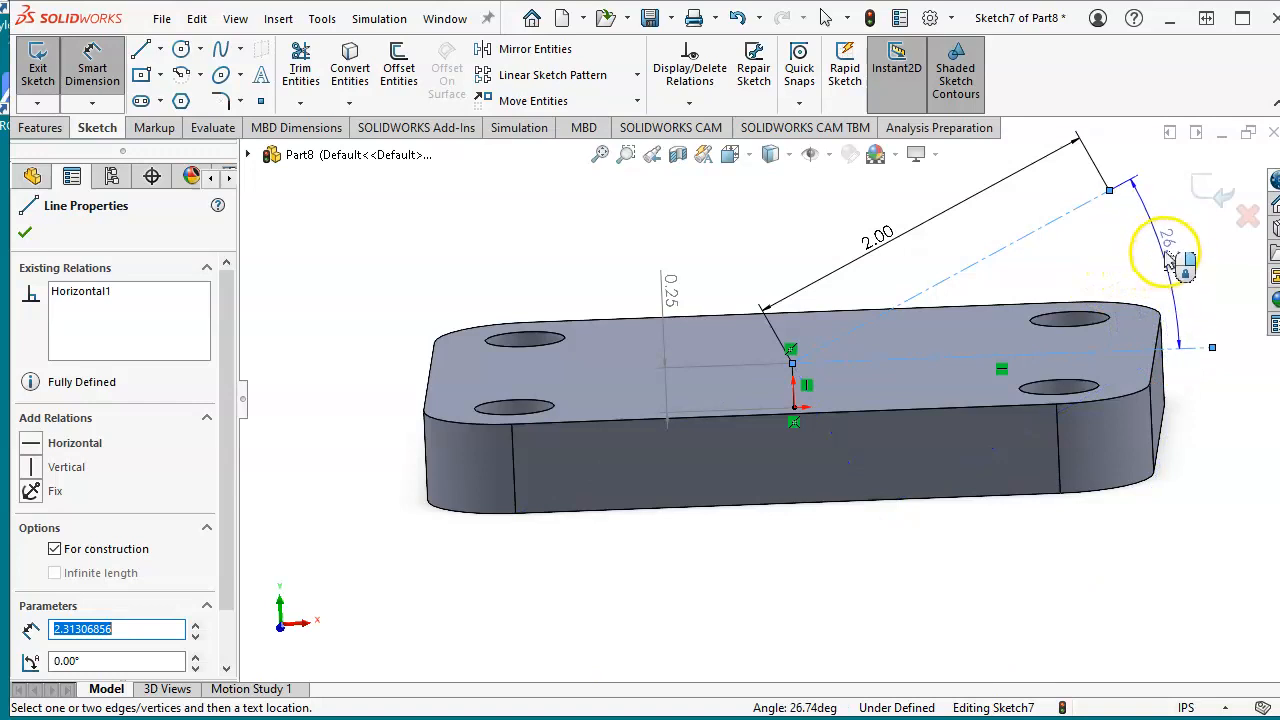
{"action": "left_click", "coordinate": [1168, 258]}
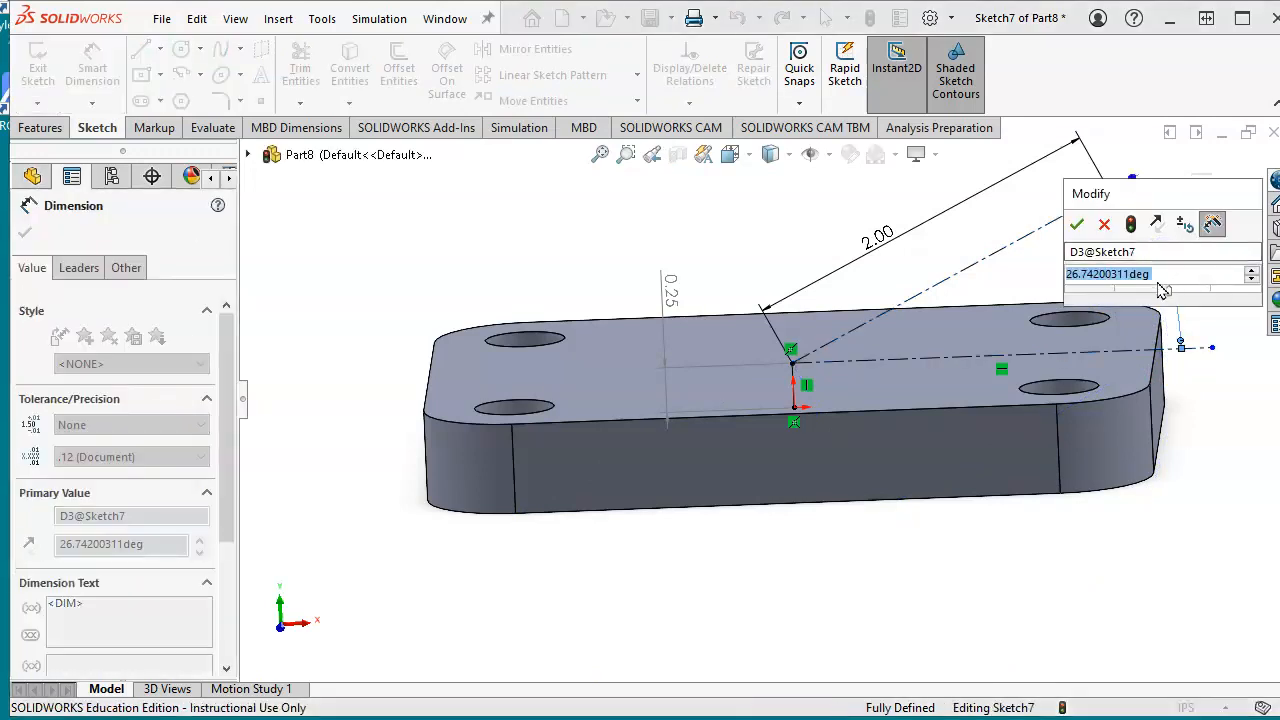
{"action": "type", "text": "45"}
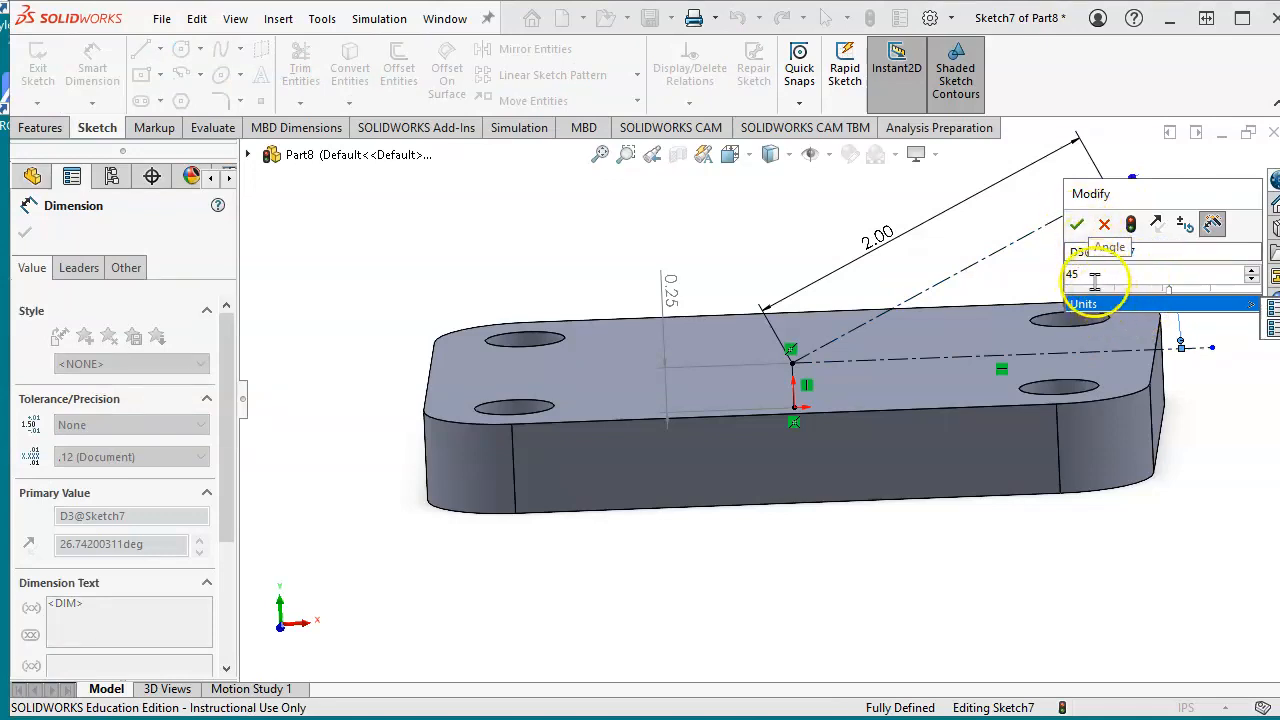
{"action": "left_click", "coordinate": [1077, 226]}
- Switch to the browser to check the angled boss in the exercise drawing, and return to the SOLIDWORKS part
{"action": "middle_click_drag", "start_coordinate": [1063, 423], "coordinate": [955, 475]}
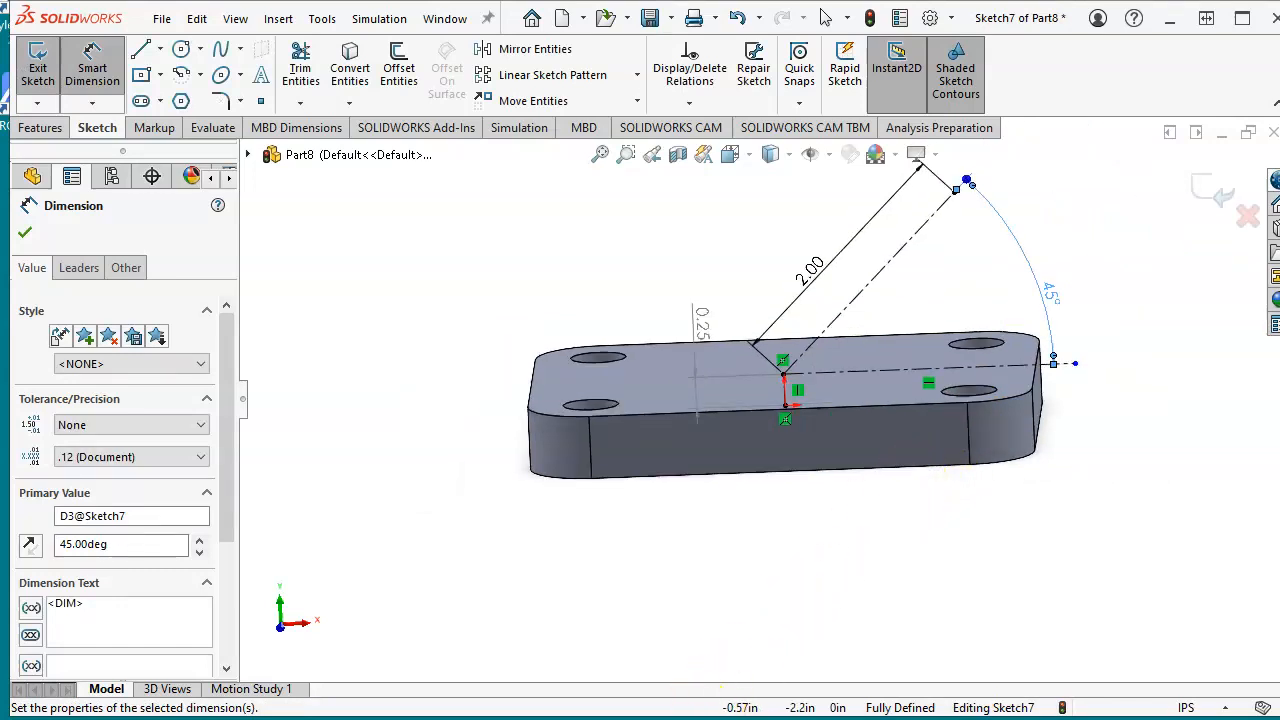
{"action": "left_click", "coordinate": [748, 718]}
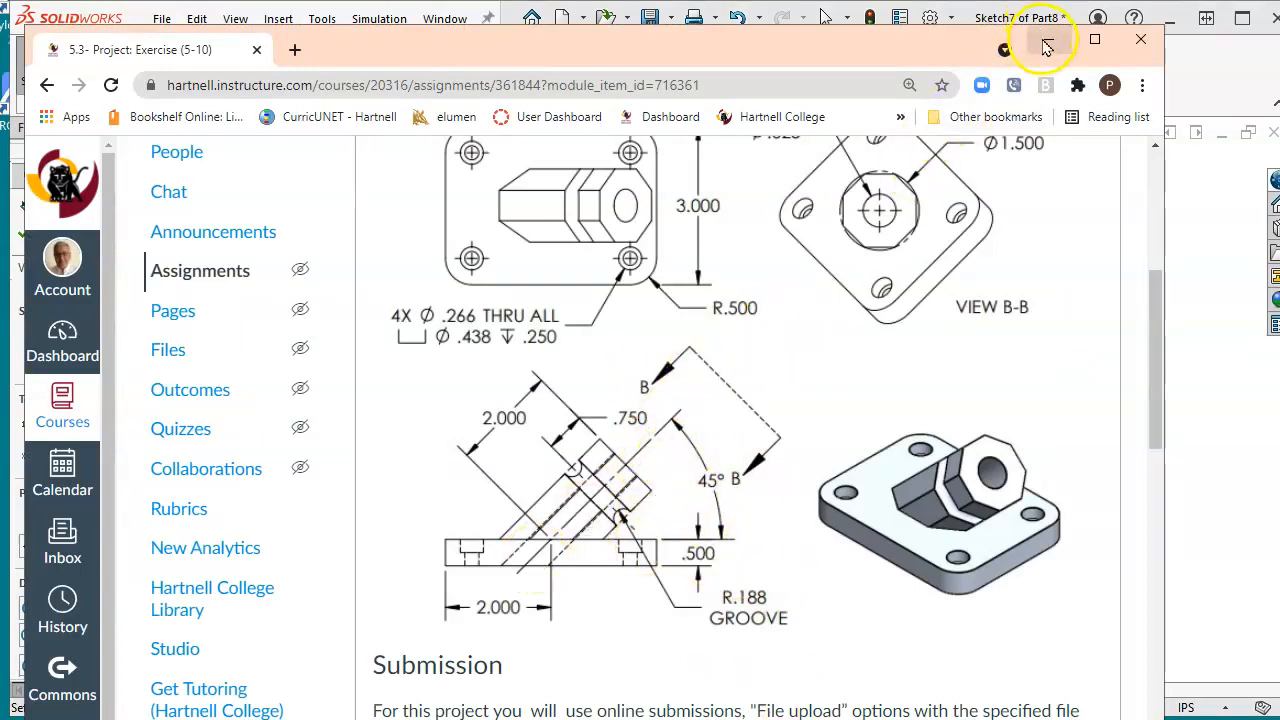
{"action": "left_click", "coordinate": [1046, 47]}
{"action": "middle_click_drag", "start_coordinate": [820, 466], "coordinate": [771, 446]}
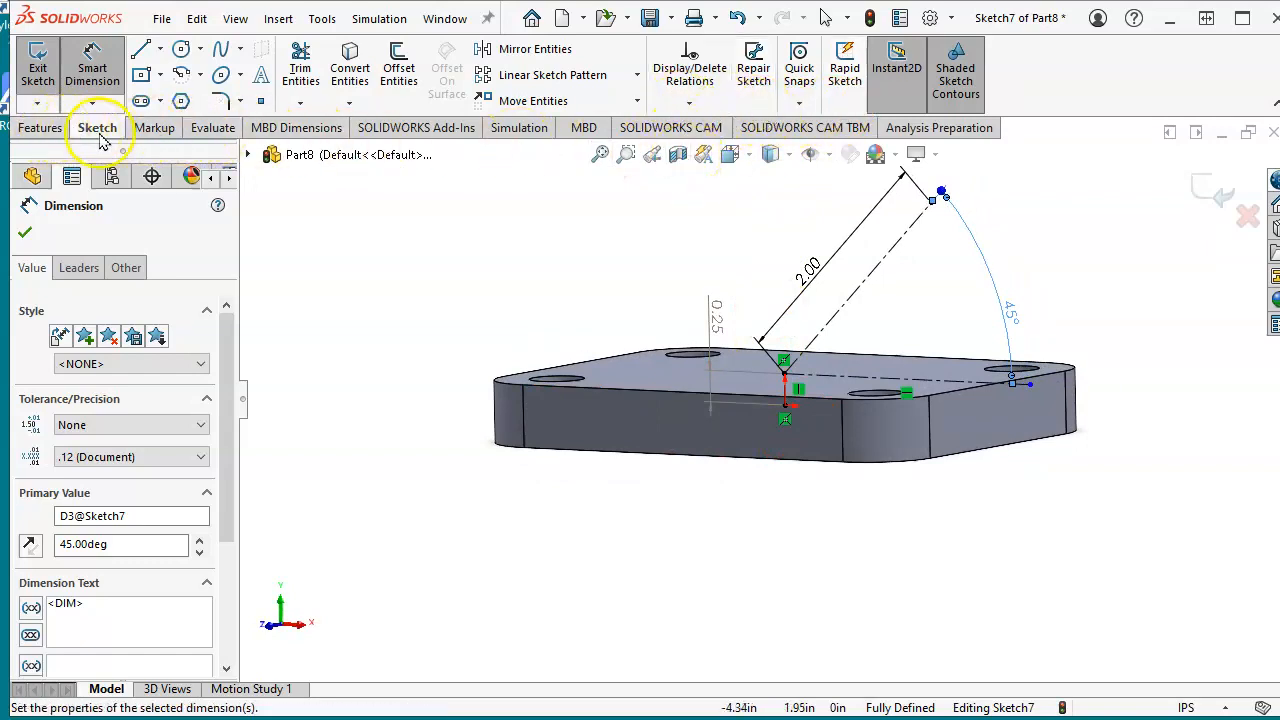
{"action": "left_click", "coordinate": [44, 130]}
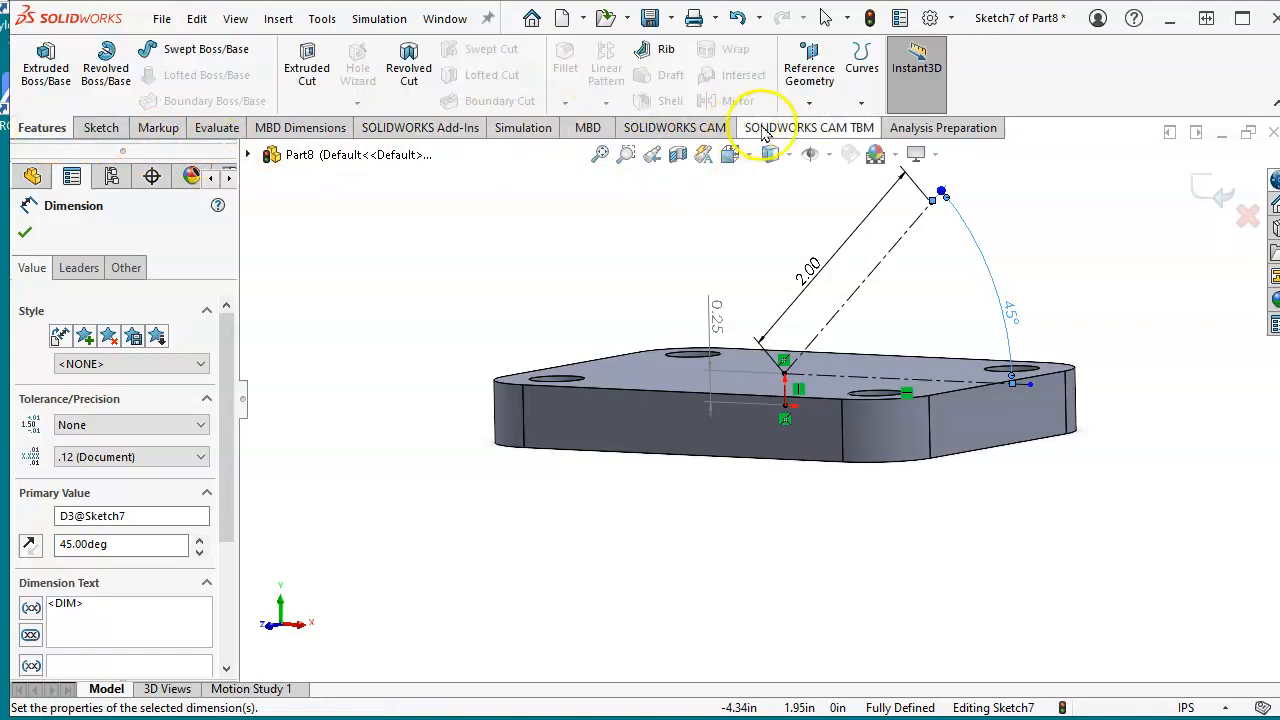
{"action": "left_click", "coordinate": [810, 104]}
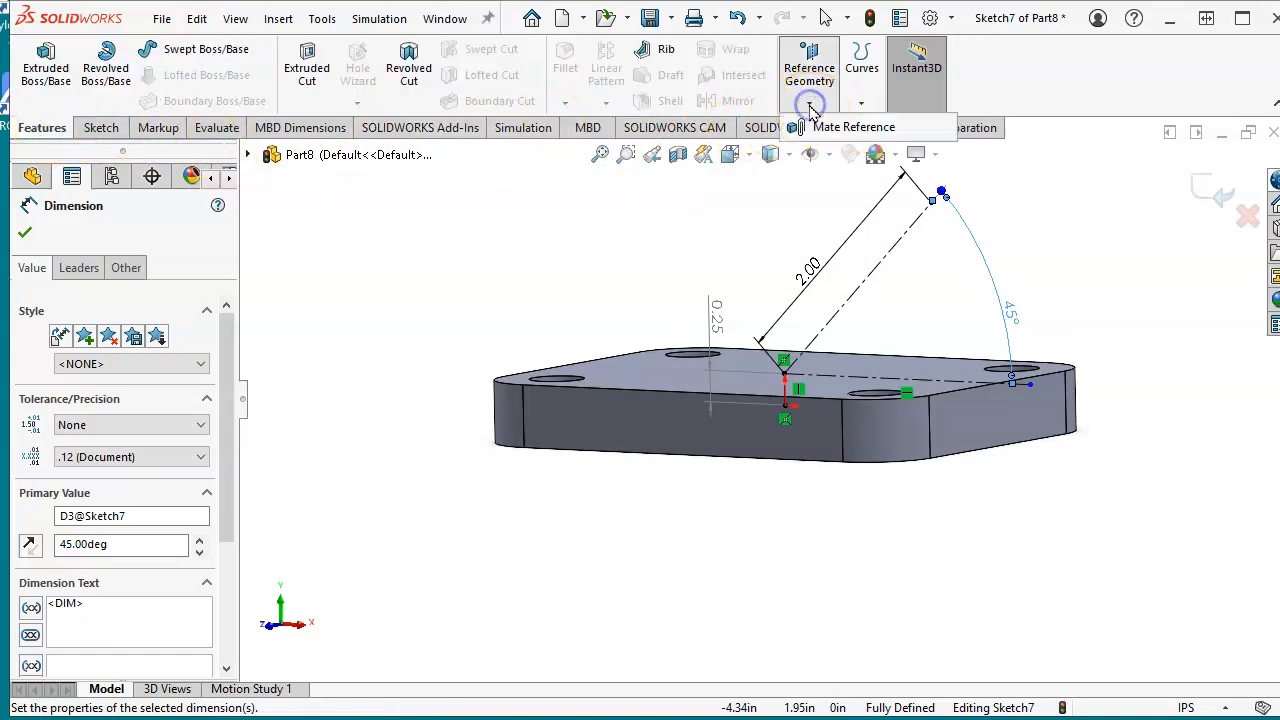
{"action": "left_click", "coordinate": [810, 106]}
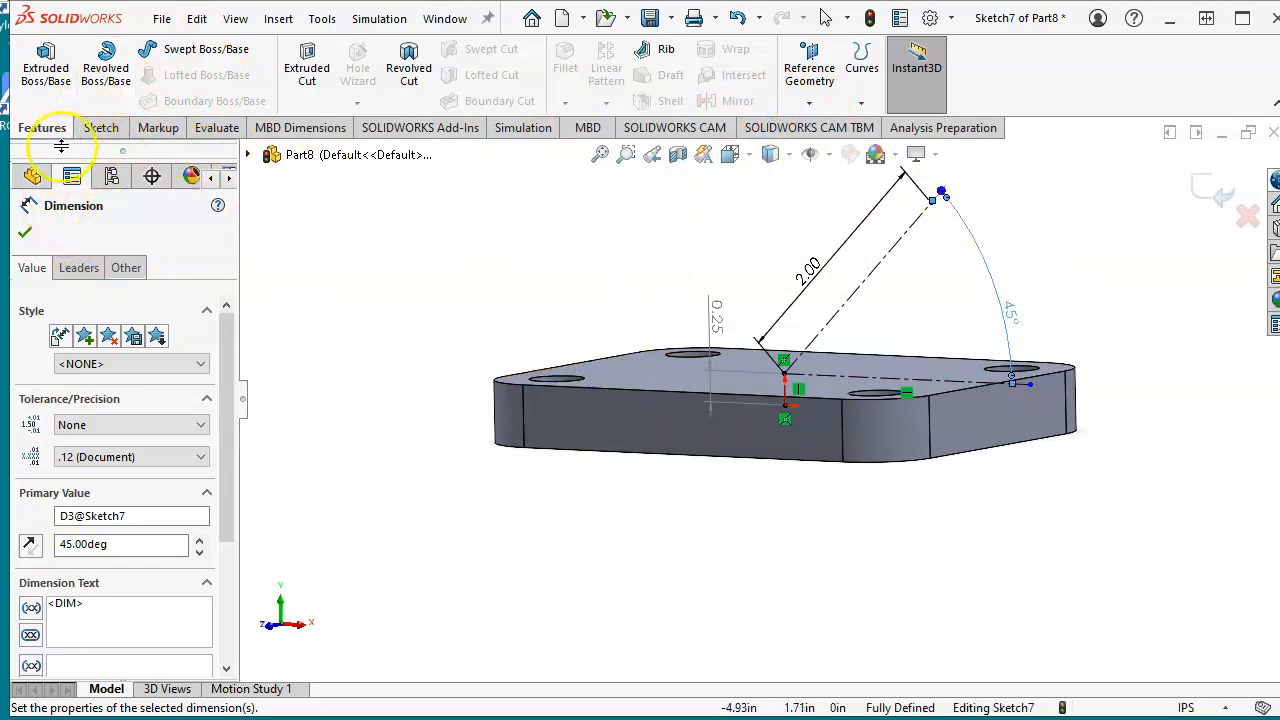
- Exit the sketch and create a reference plane perpendicular to the slanted construction line and coincident with its upper endpoint
{"action": "left_click", "coordinate": [100, 127]}
{"action": "left_click", "coordinate": [37, 72]}
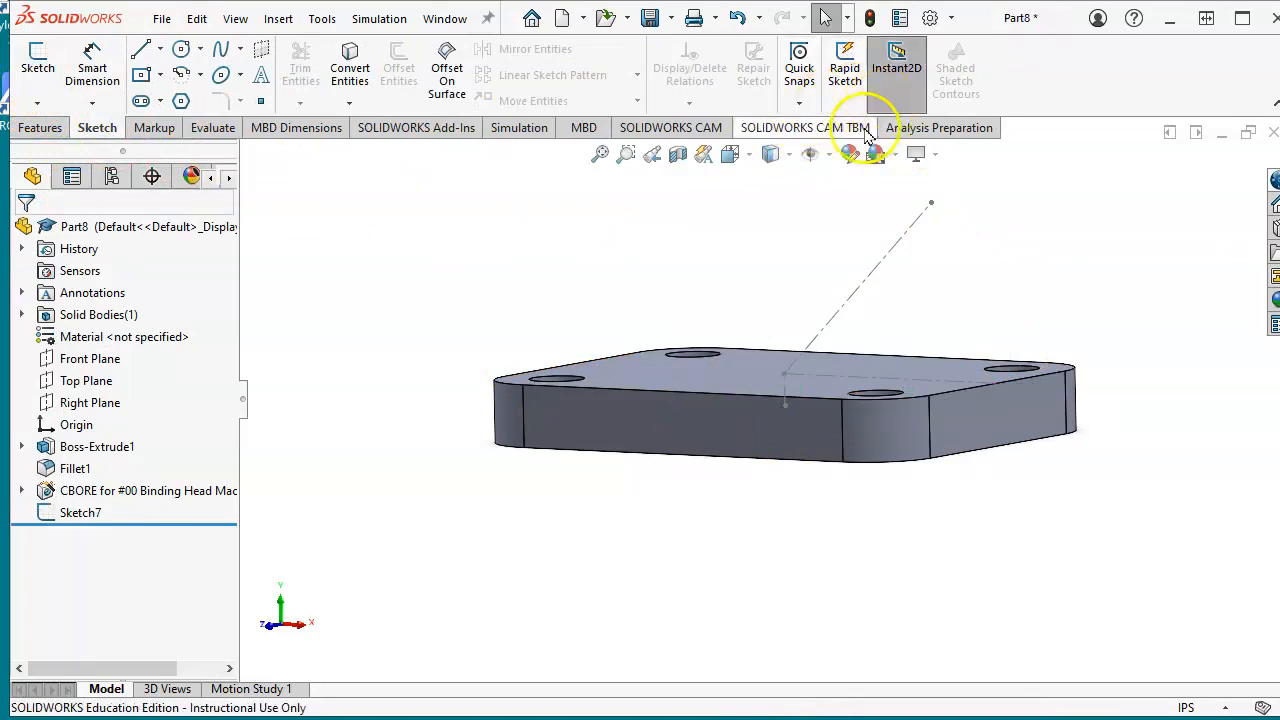
{"action": "left_click", "coordinate": [38, 128]}
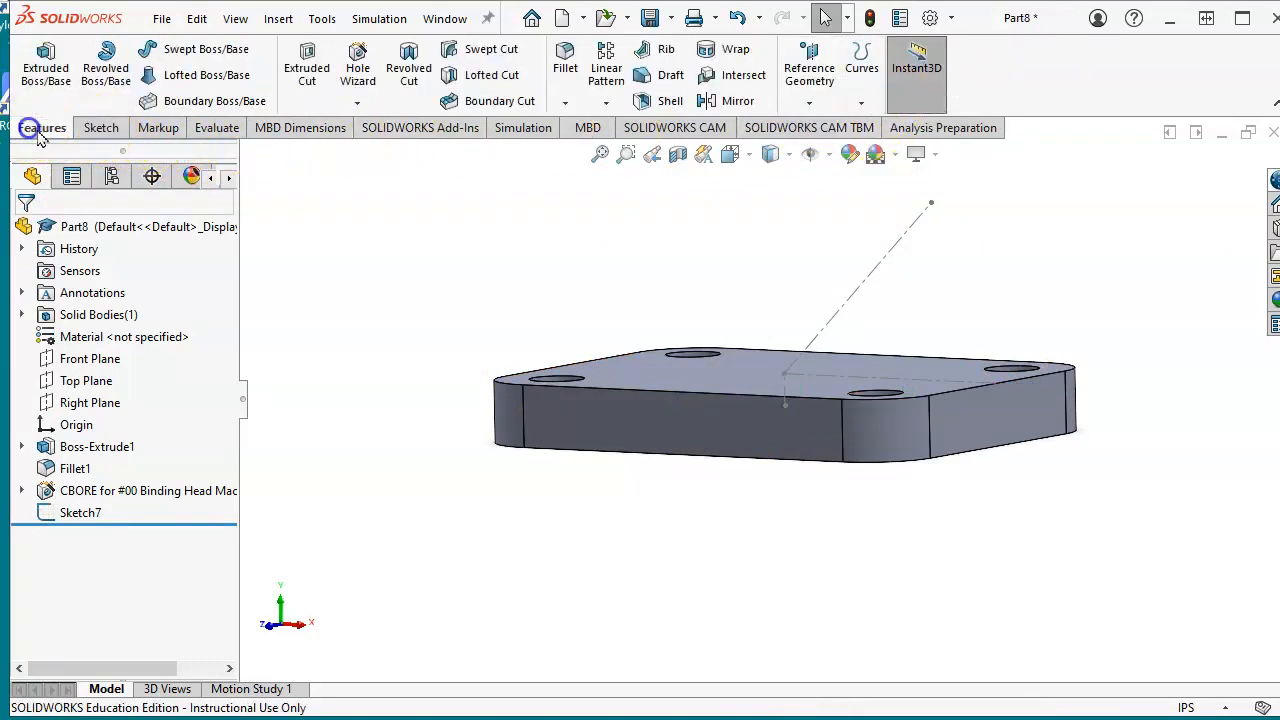
{"action": "left_click", "coordinate": [810, 104]}
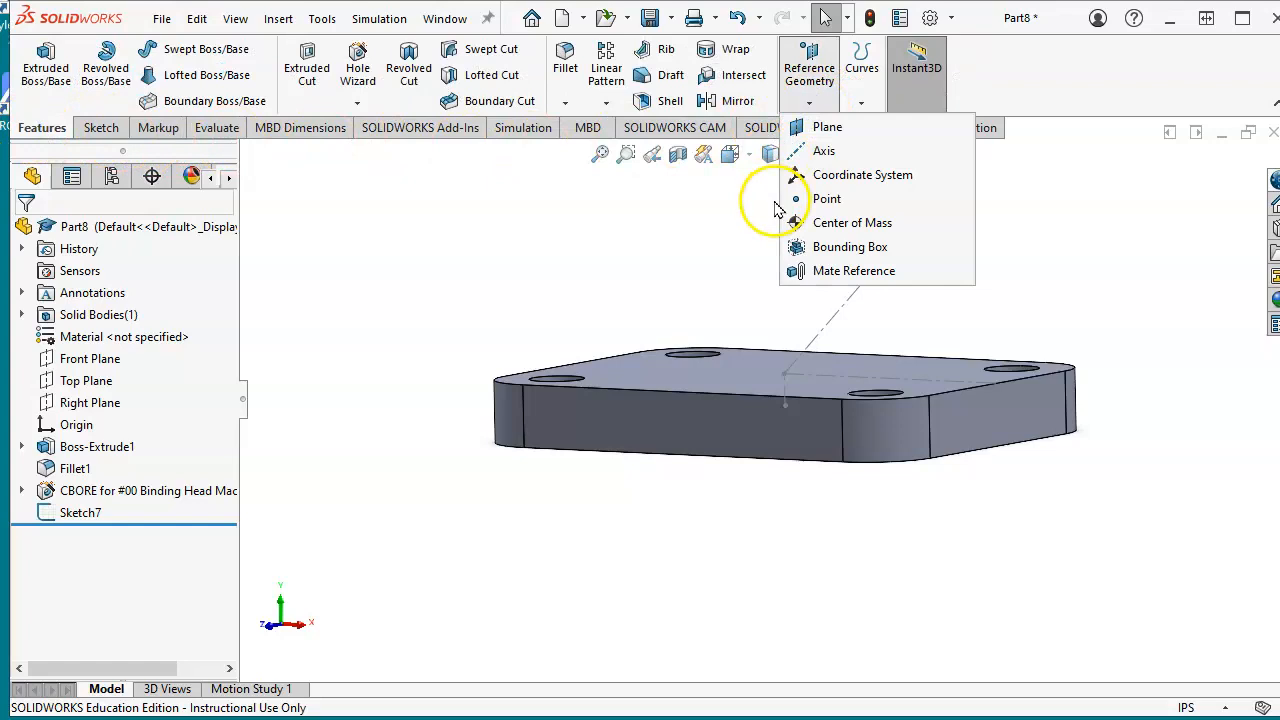
{"action": "left_click", "coordinate": [824, 128]}
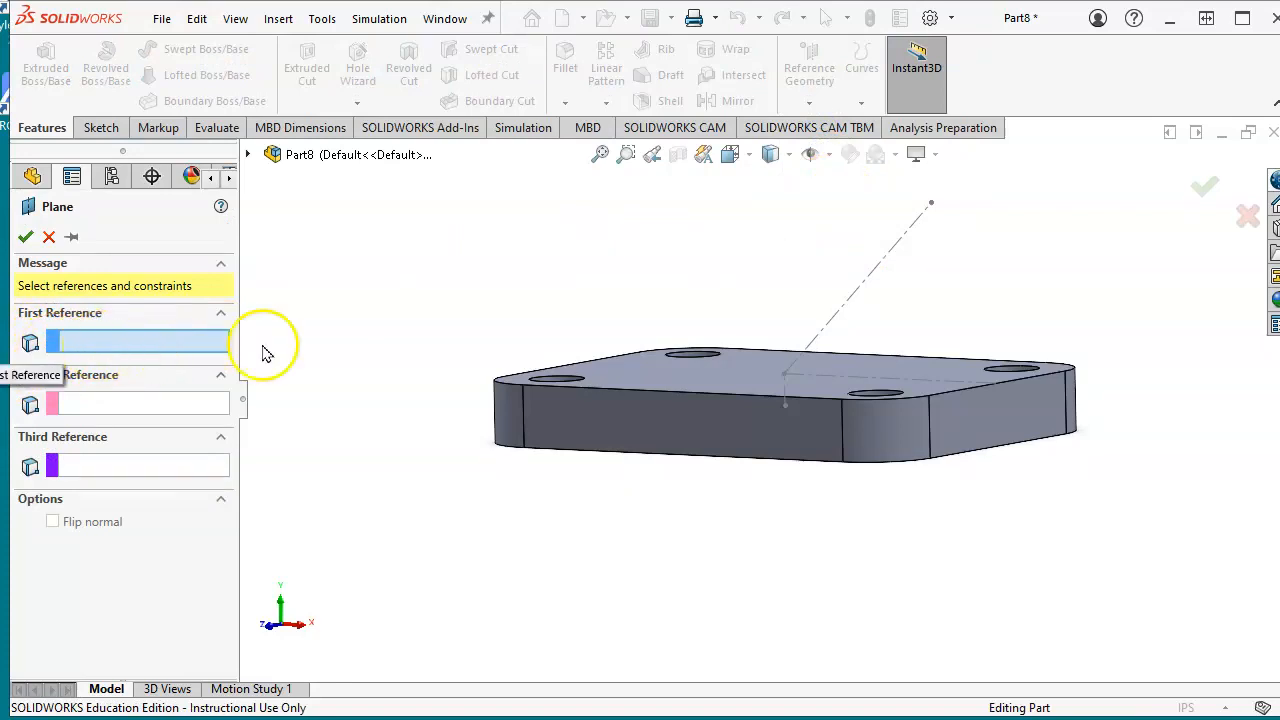
{"action": "left_click", "coordinate": [868, 290]}
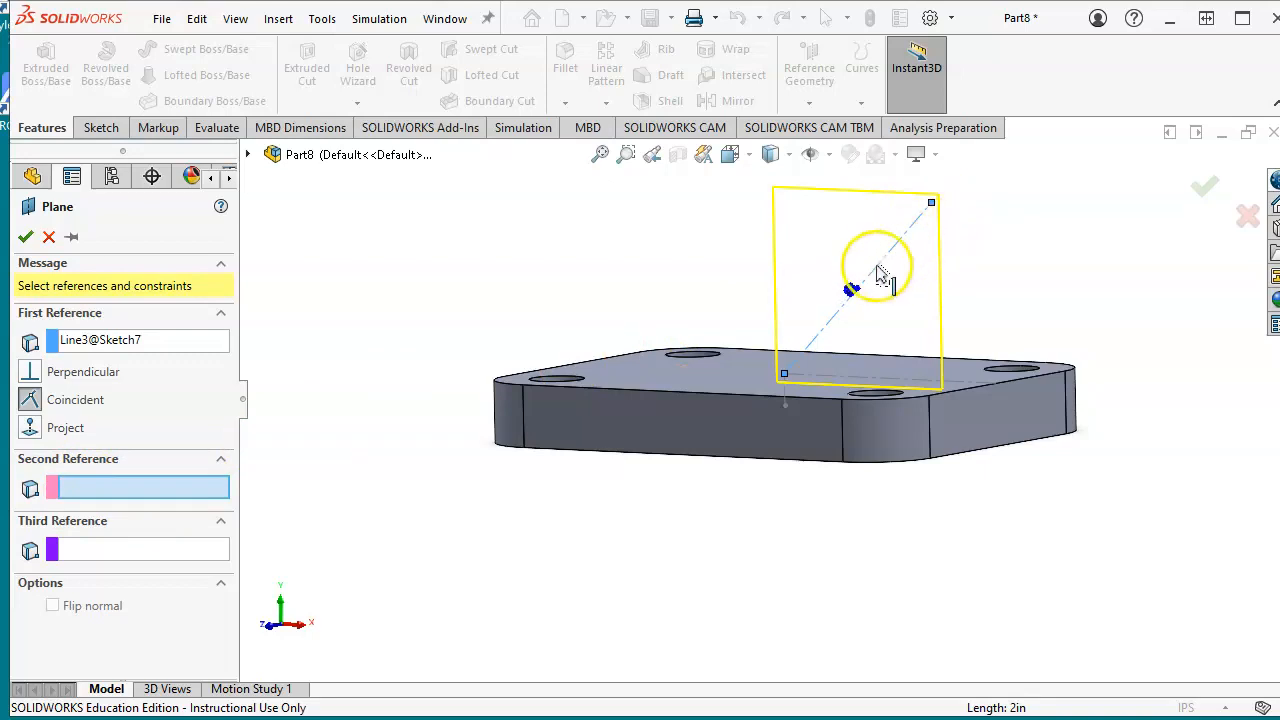
{"action": "left_click", "coordinate": [932, 206]}
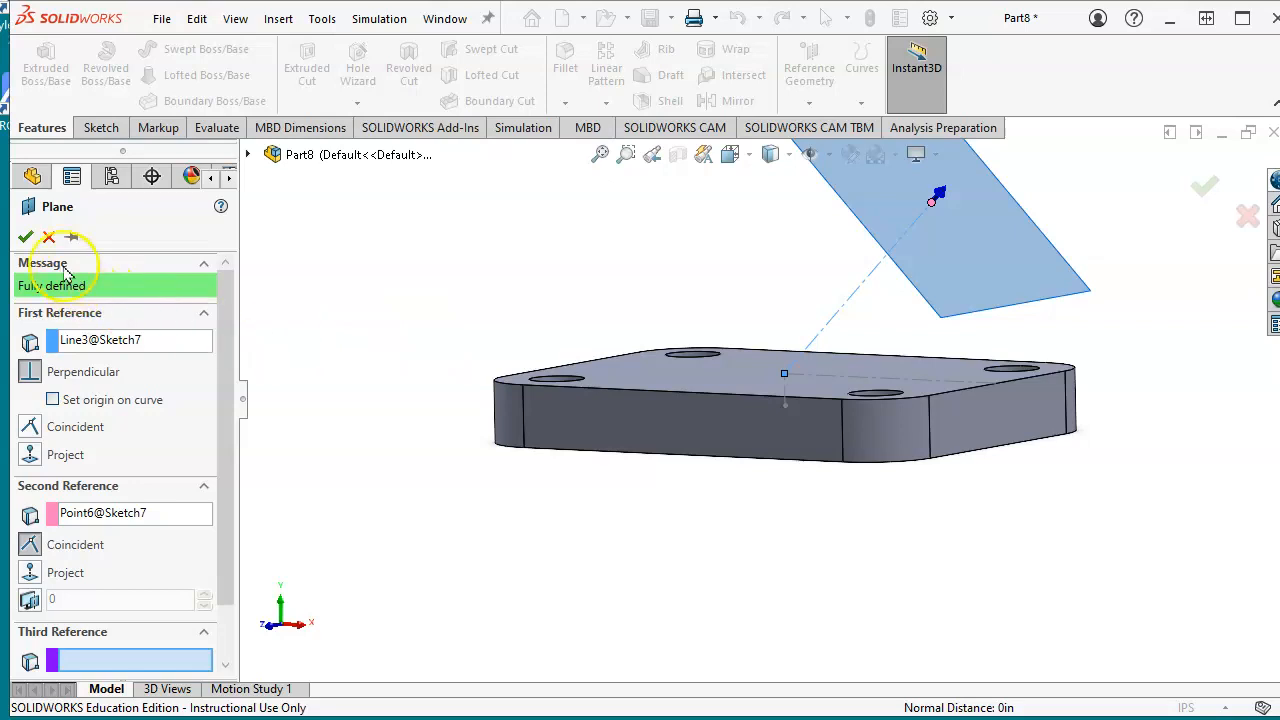
{"action": "left_click", "coordinate": [25, 237]}
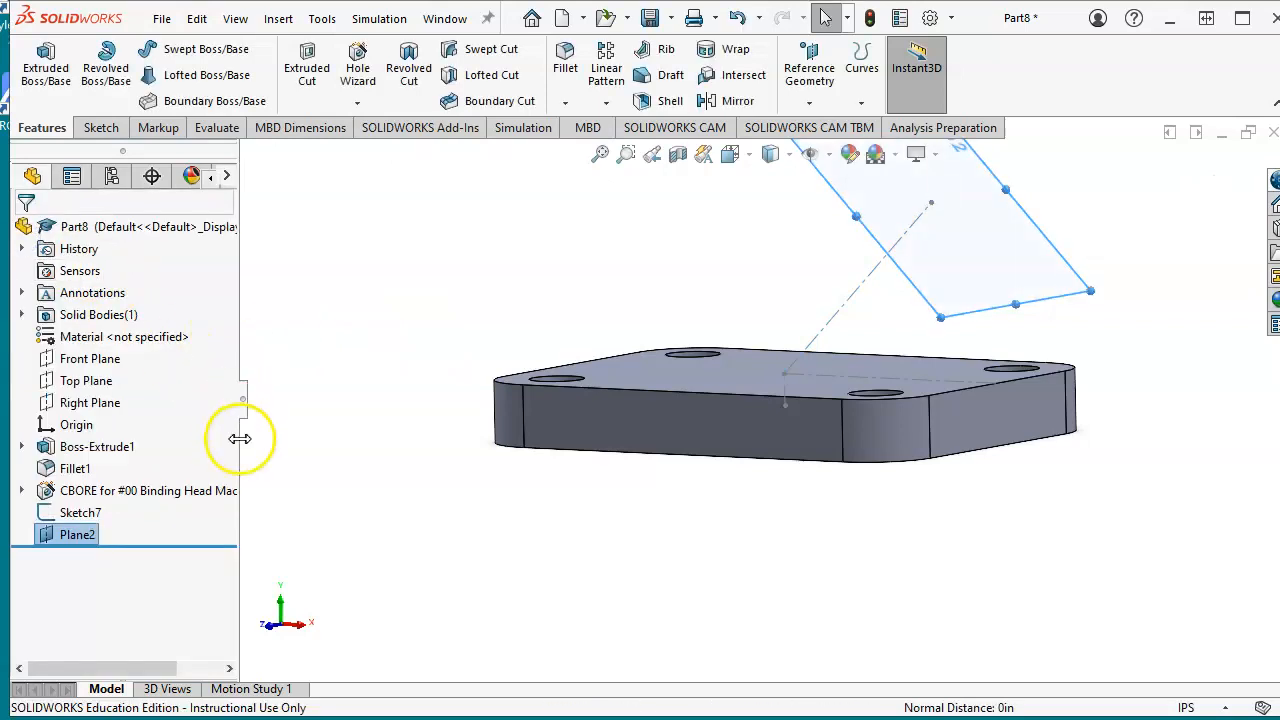
{"action": "right_click", "coordinate": [70, 540]}
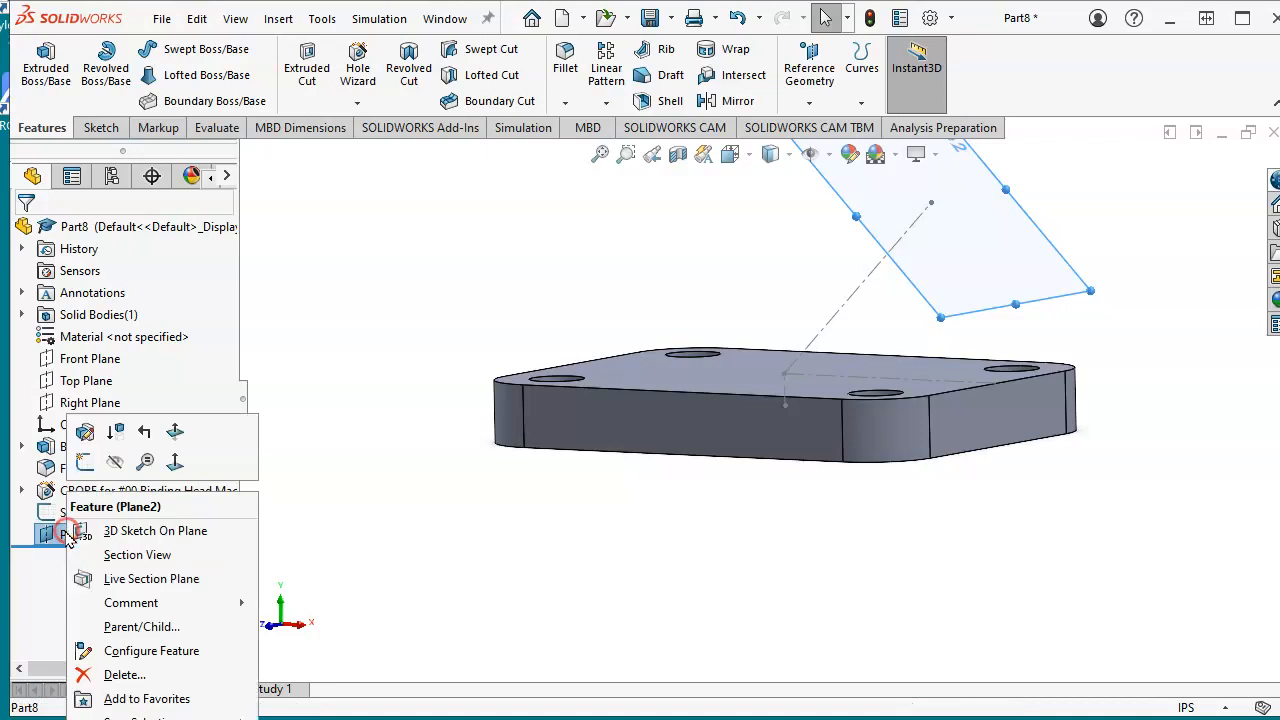
{"action": "left_click", "coordinate": [178, 462]}
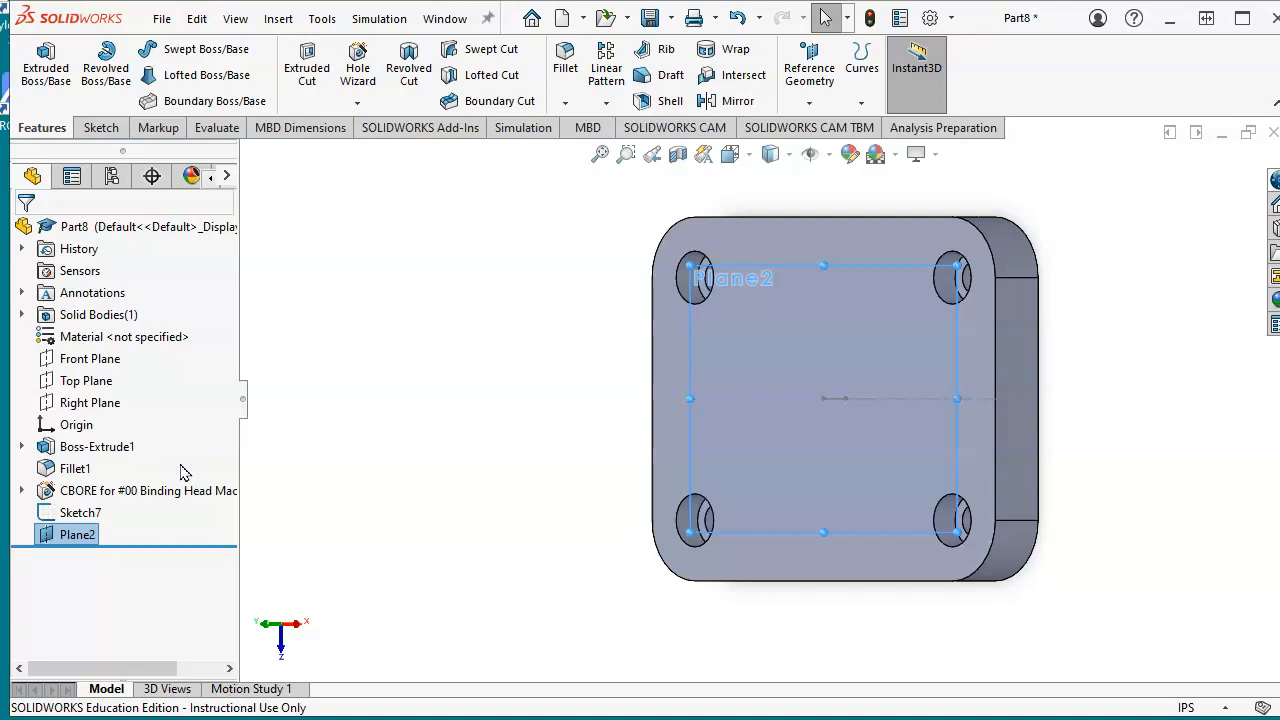
{"action": "middle_click_drag", "start_coordinate": [582, 428], "coordinate": [357, 337]}
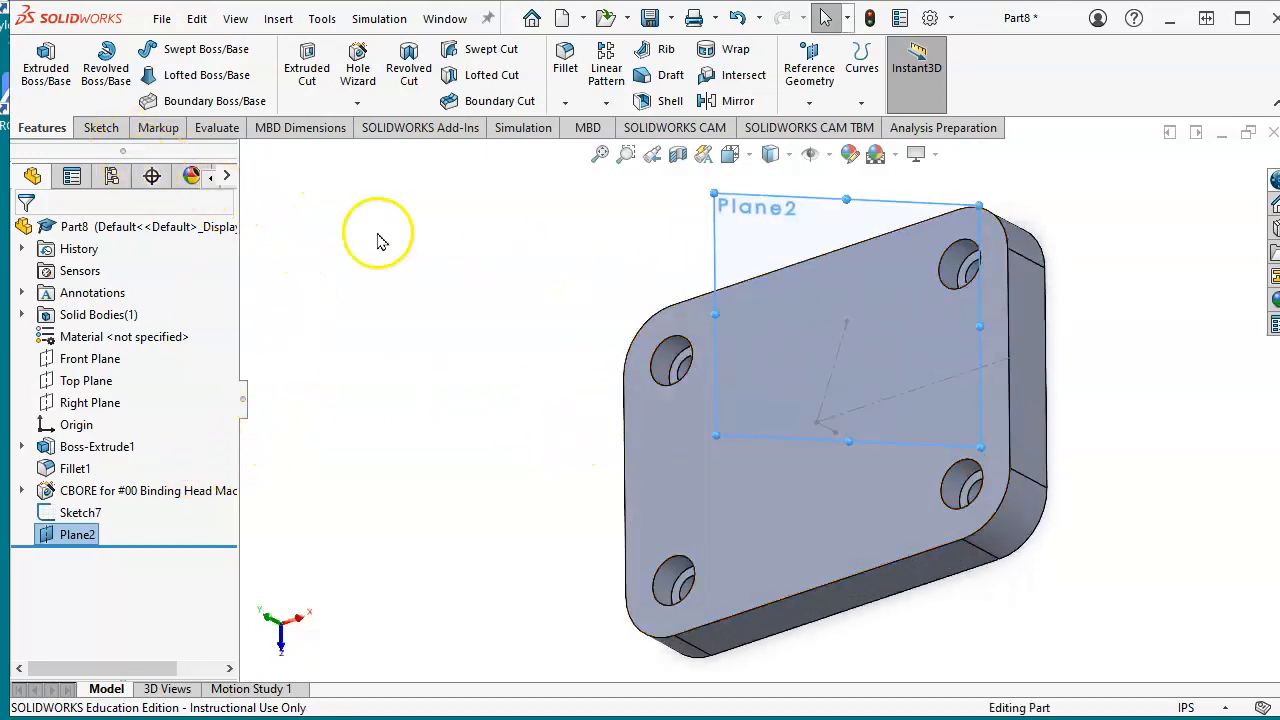
{"action": "left_click", "coordinate": [101, 131]}
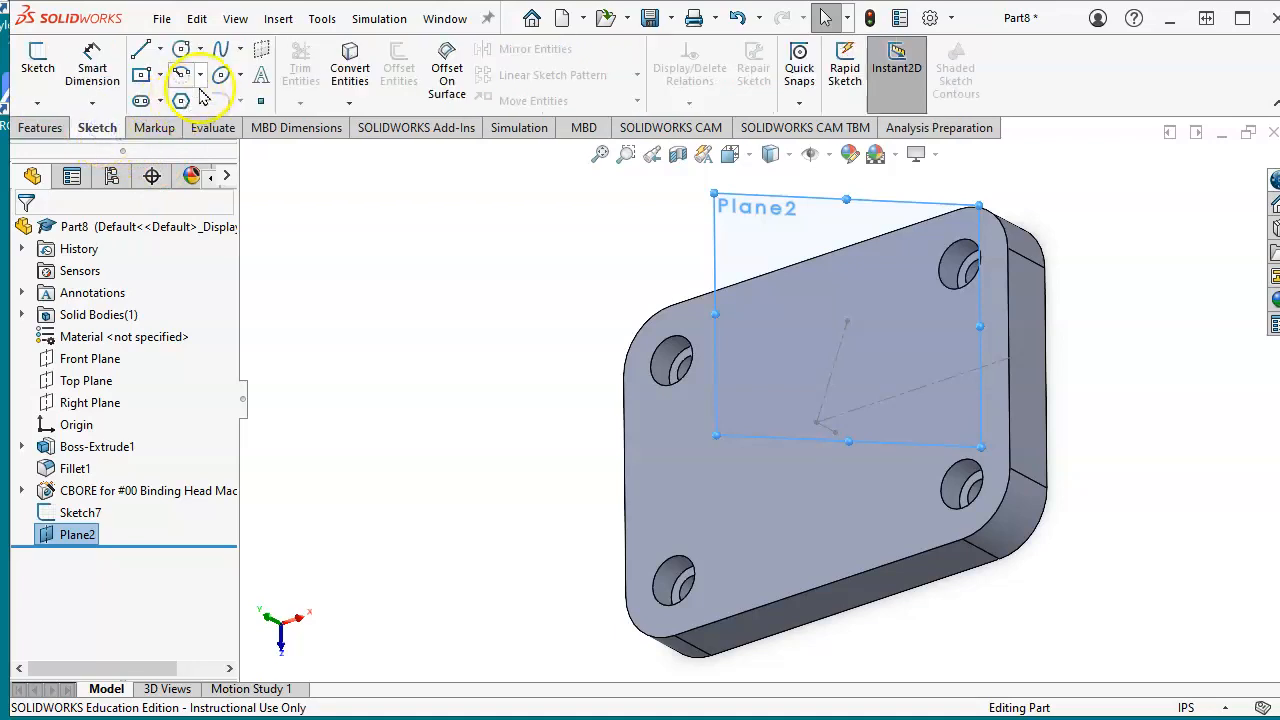
{"action": "left_click", "coordinate": [200, 50]}
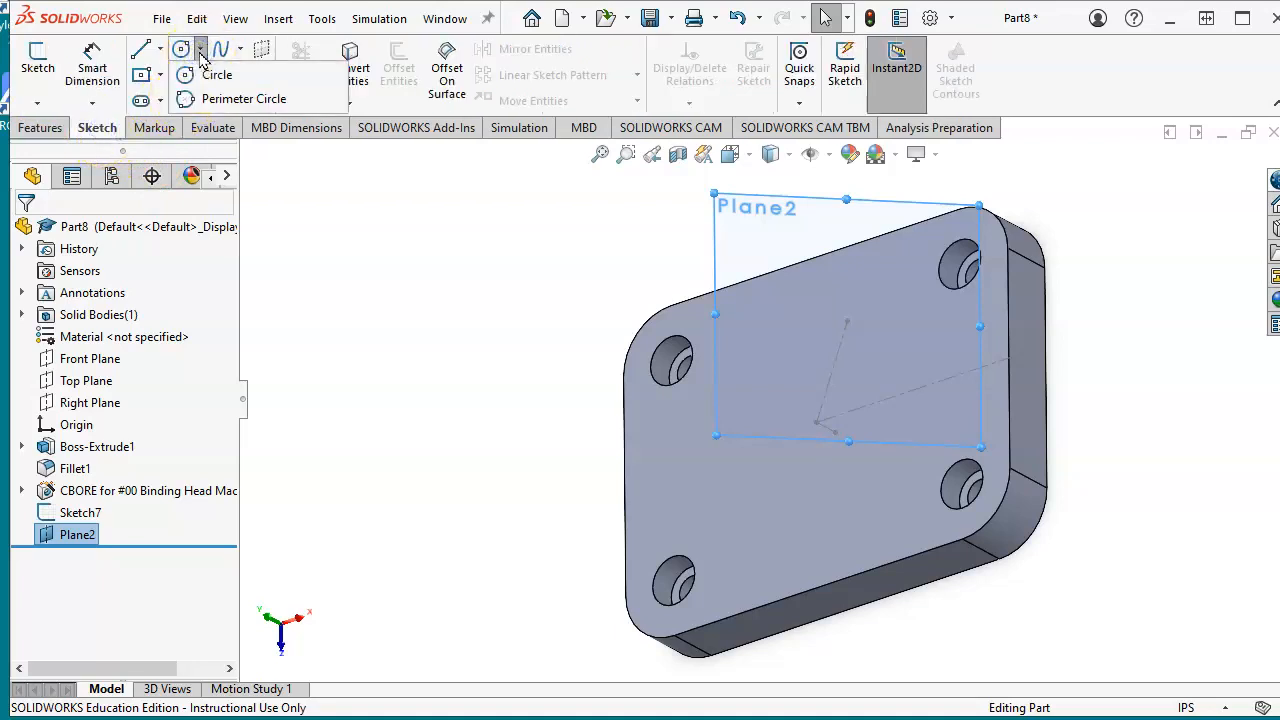
{"action": "left_click", "coordinate": [182, 50]}
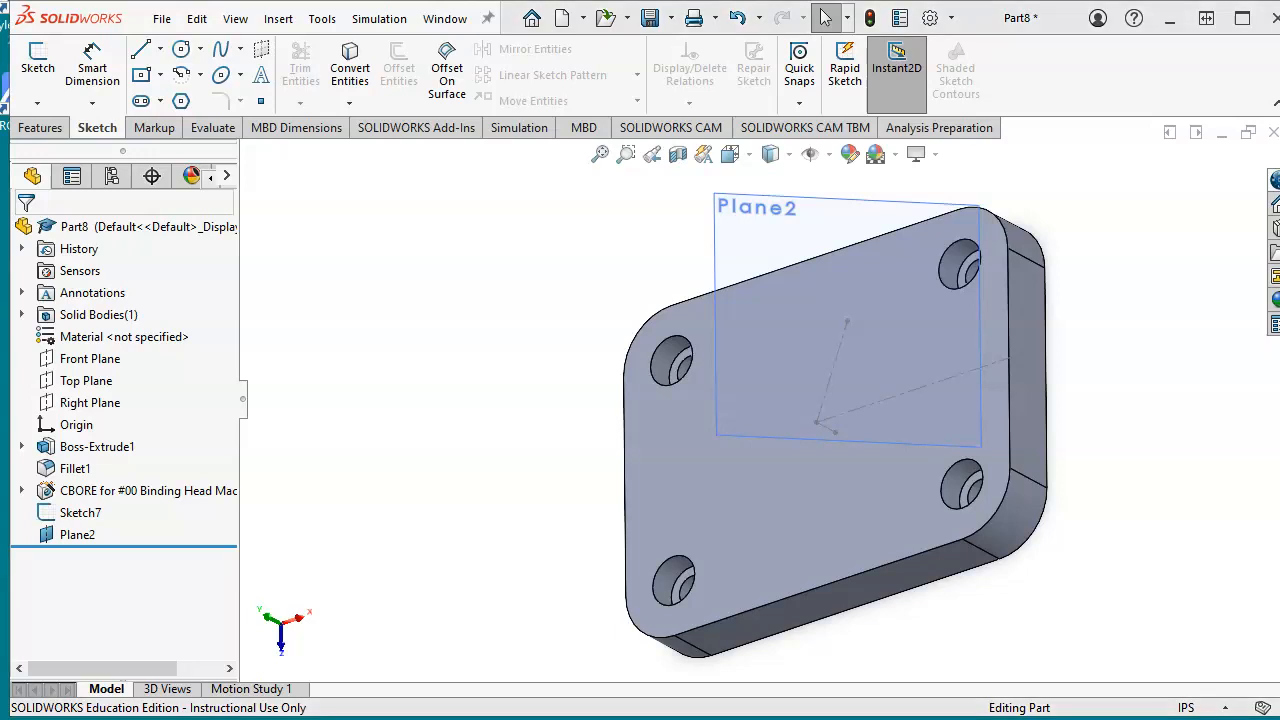
- Switch to the browser to check the boss profile in the exercise drawing, and return to the SOLIDWORKS part
{"action": "key", "text": "alt+Tab"}
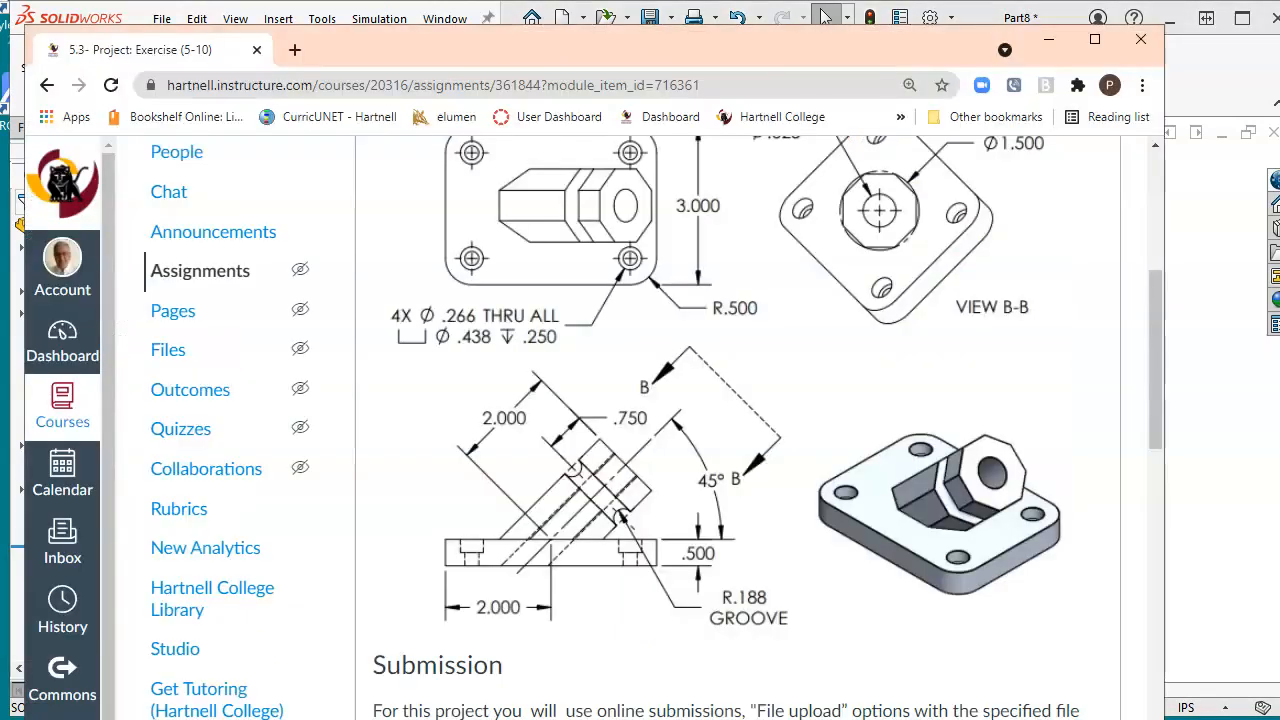
{"action": "left_click", "coordinate": [1048, 40]}
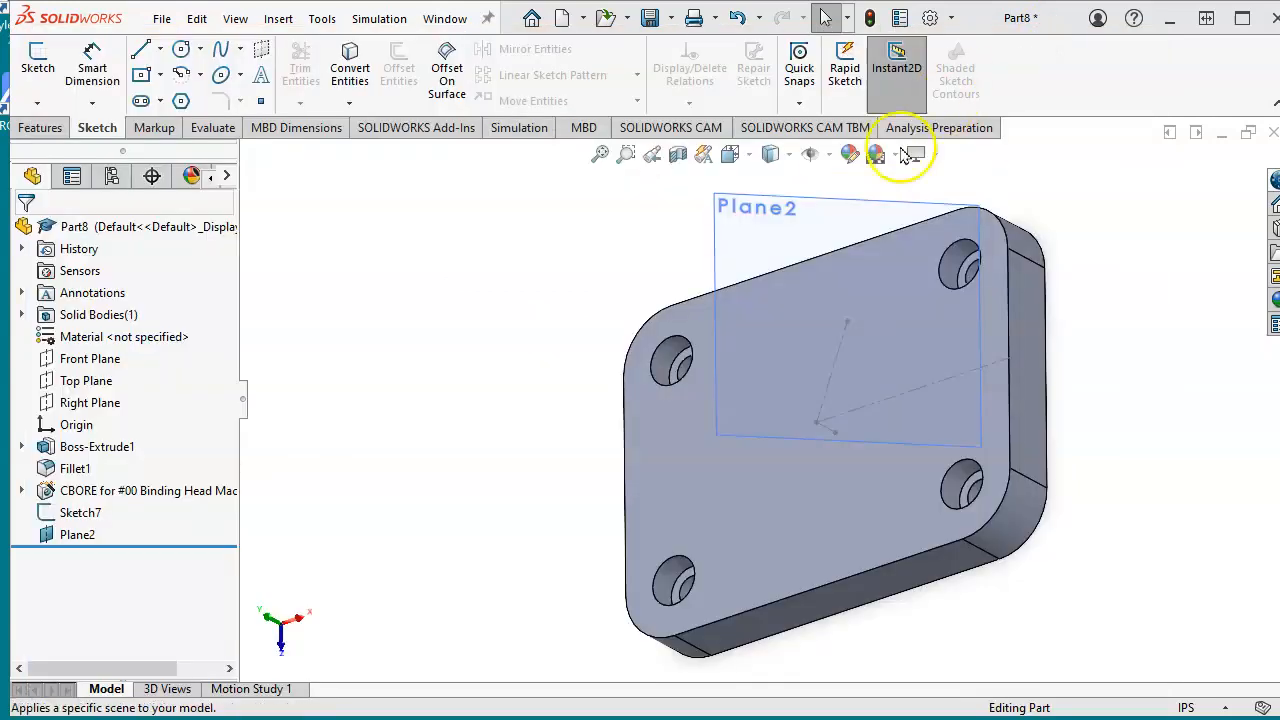
- Start a sketch on the new angled reference plane with the Polygon tool at 6 sides
{"action": "left_click", "coordinate": [181, 101]}
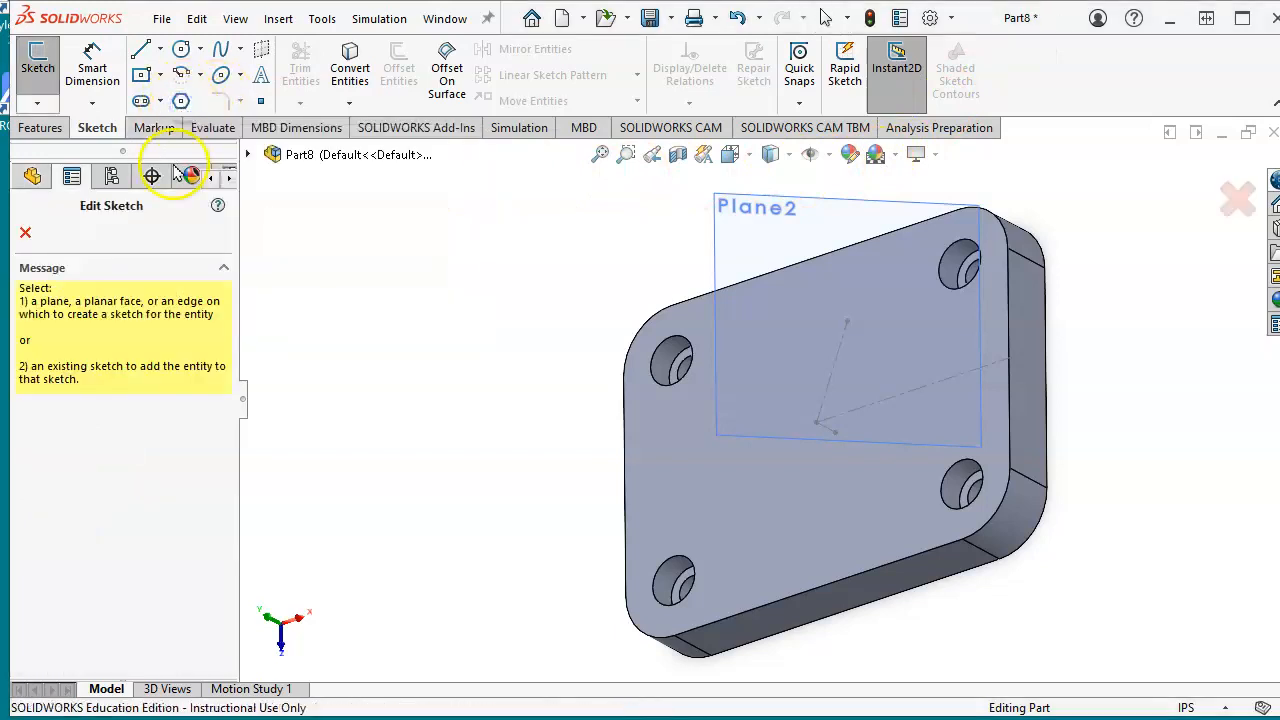
{"action": "left_click", "coordinate": [724, 252]}
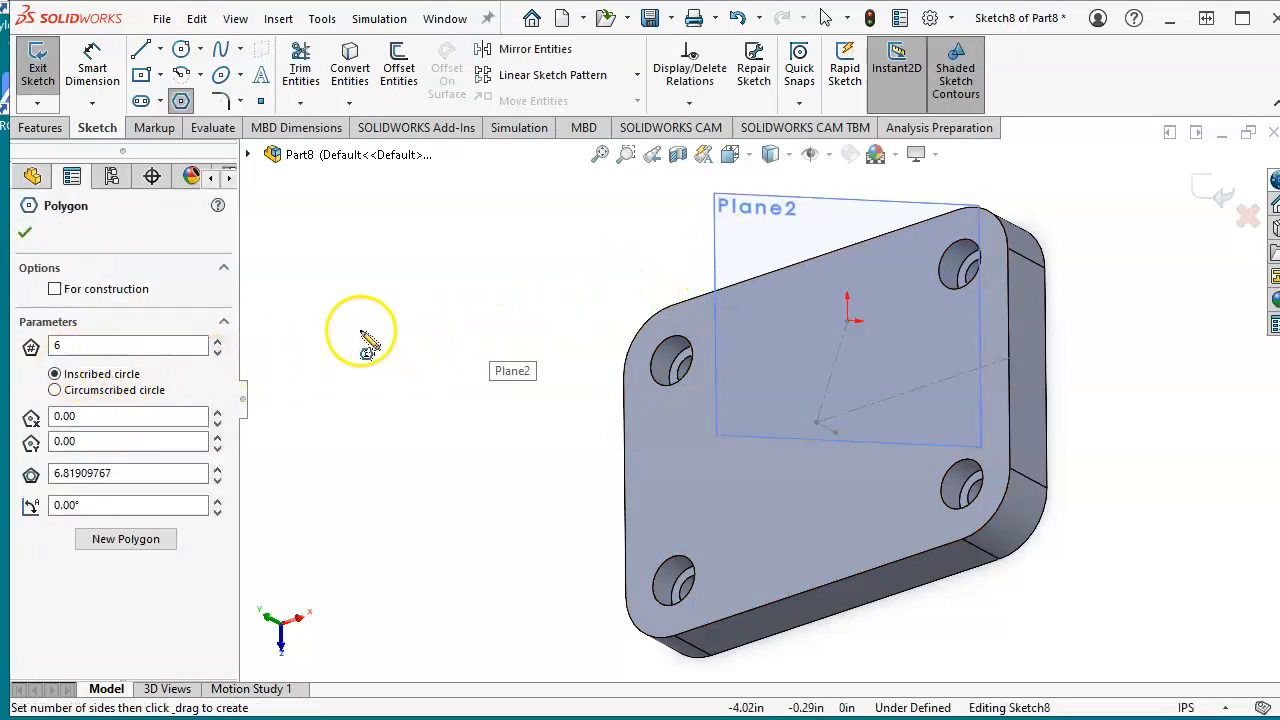
{"action": "left_click", "coordinate": [62, 346]}
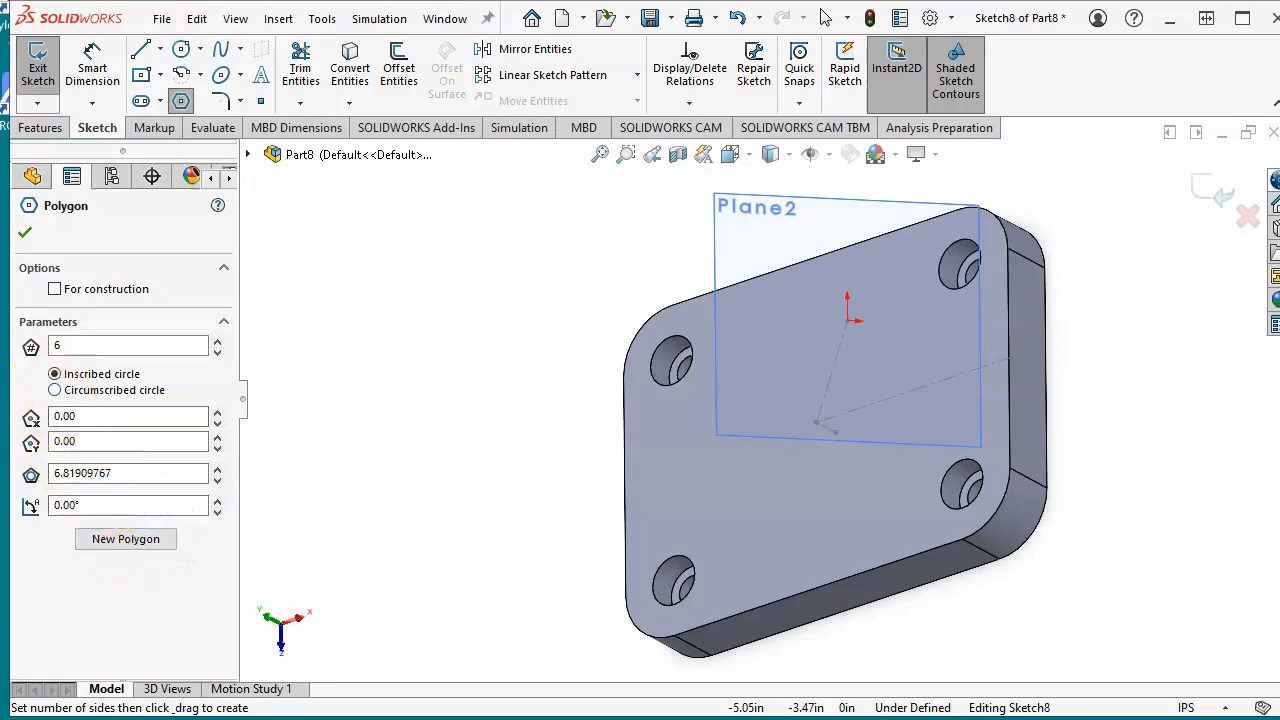
- Switch to the browser to examine the boss's polygon and circle dimensions in View B-B, and return to the SOLIDWORKS part
{"action": "key", "text": "alt+Tab"}
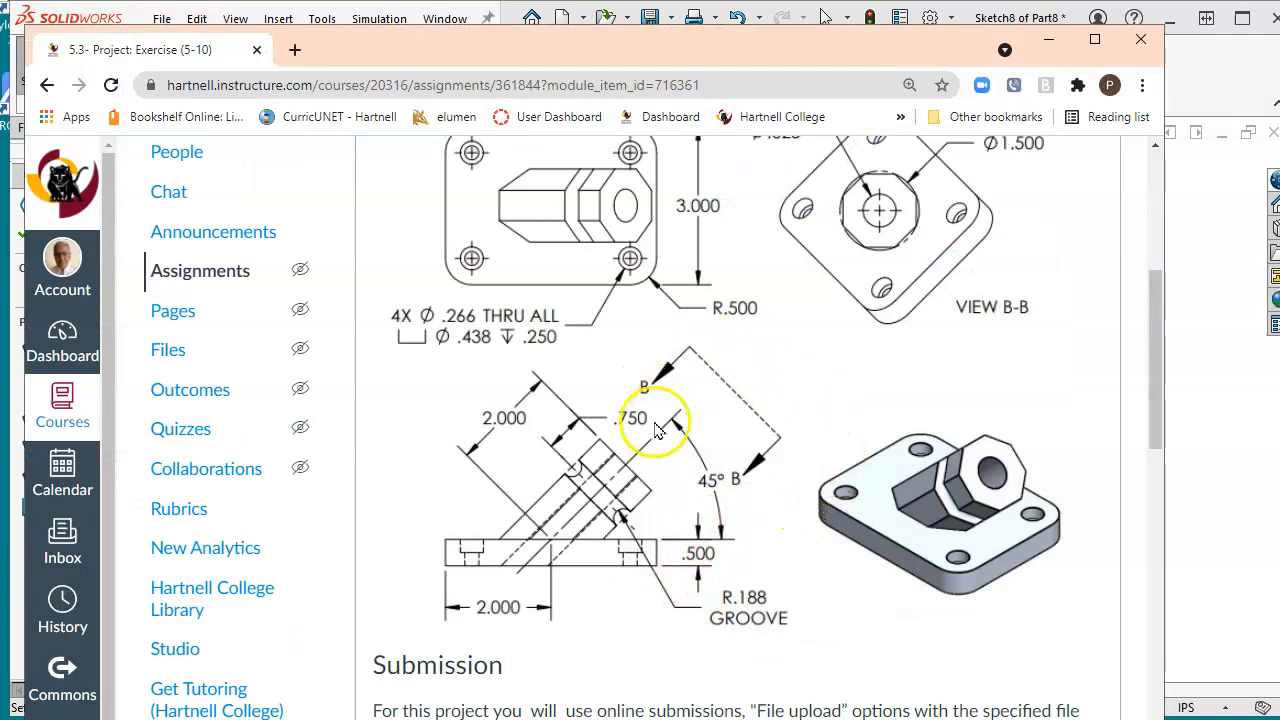
{"action": "scroll", "coordinate": [880, 287], "scroll_direction": "up", "scroll_amount": 1}
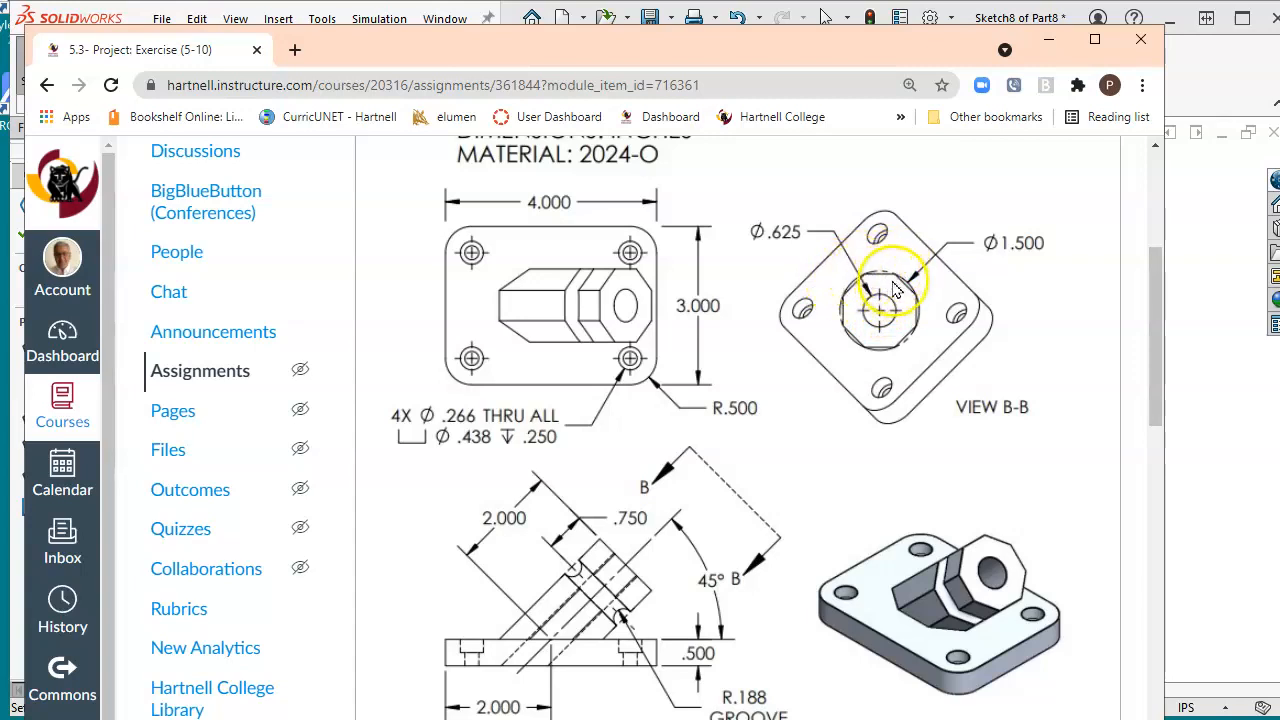
{"action": "left_click", "coordinate": [1050, 42]}
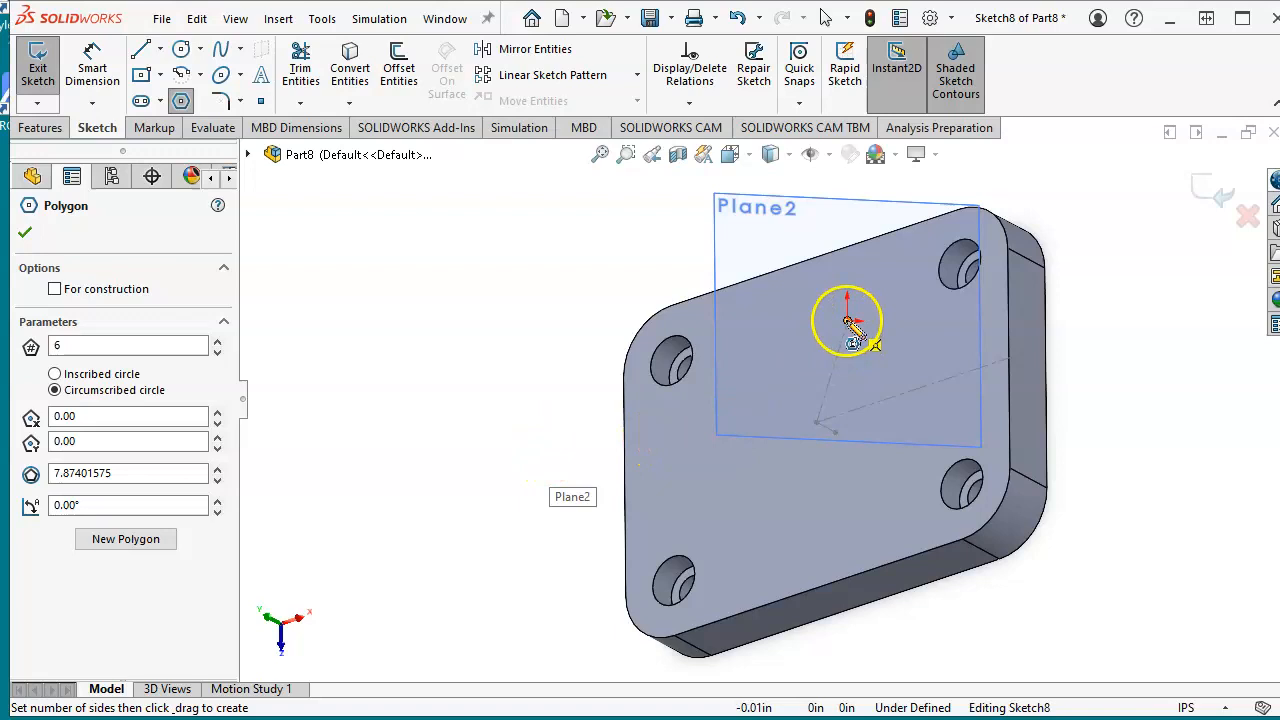
- Sketch a six-sided polygon with a circumscribed circle about 1.56 in in diameter, centred on the slanted line's upper endpoint
{"action": "mouse_move", "coordinate": [847, 321]}
{"action": "left_mouse_down"}
{"action": "mouse_move", "coordinate": [775, 375]}
{"action": "mouse_move", "coordinate": [768, 361]}
{"action": "left_mouse_up"}
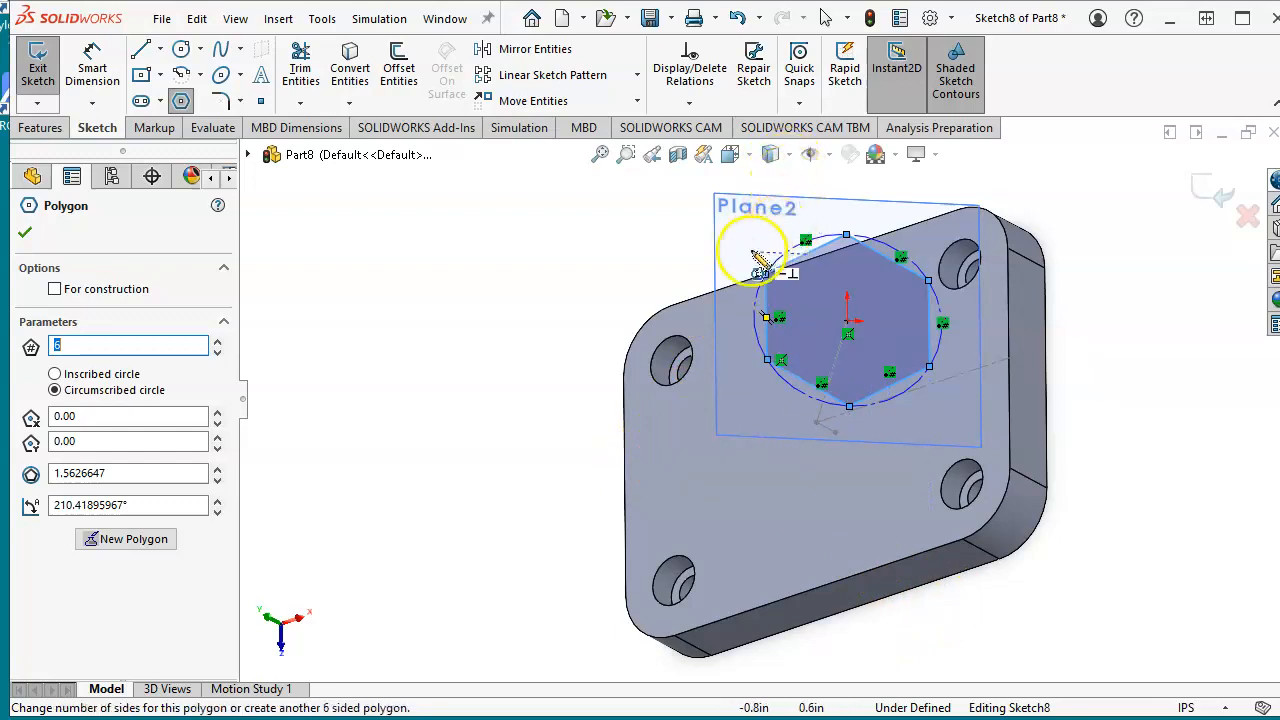
{"action": "middle_click_drag", "start_coordinate": [641, 335], "coordinate": [620, 333]}
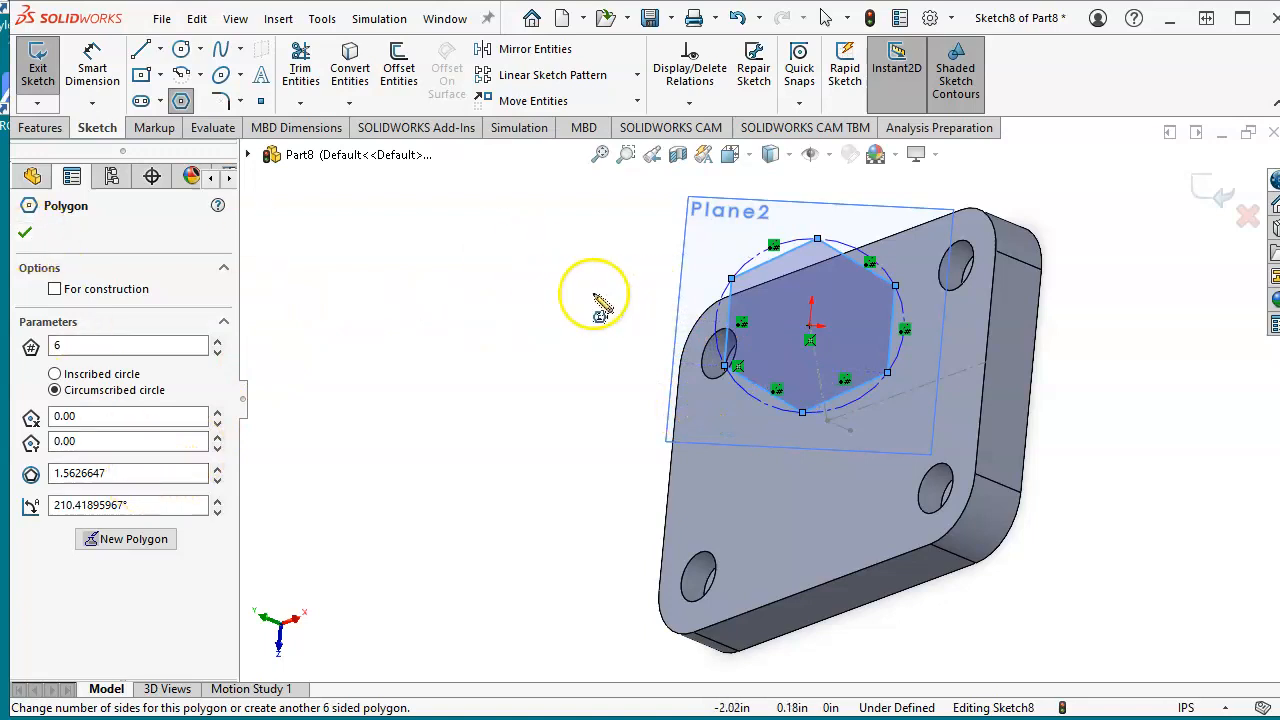
{"action": "left_click", "coordinate": [24, 234]}
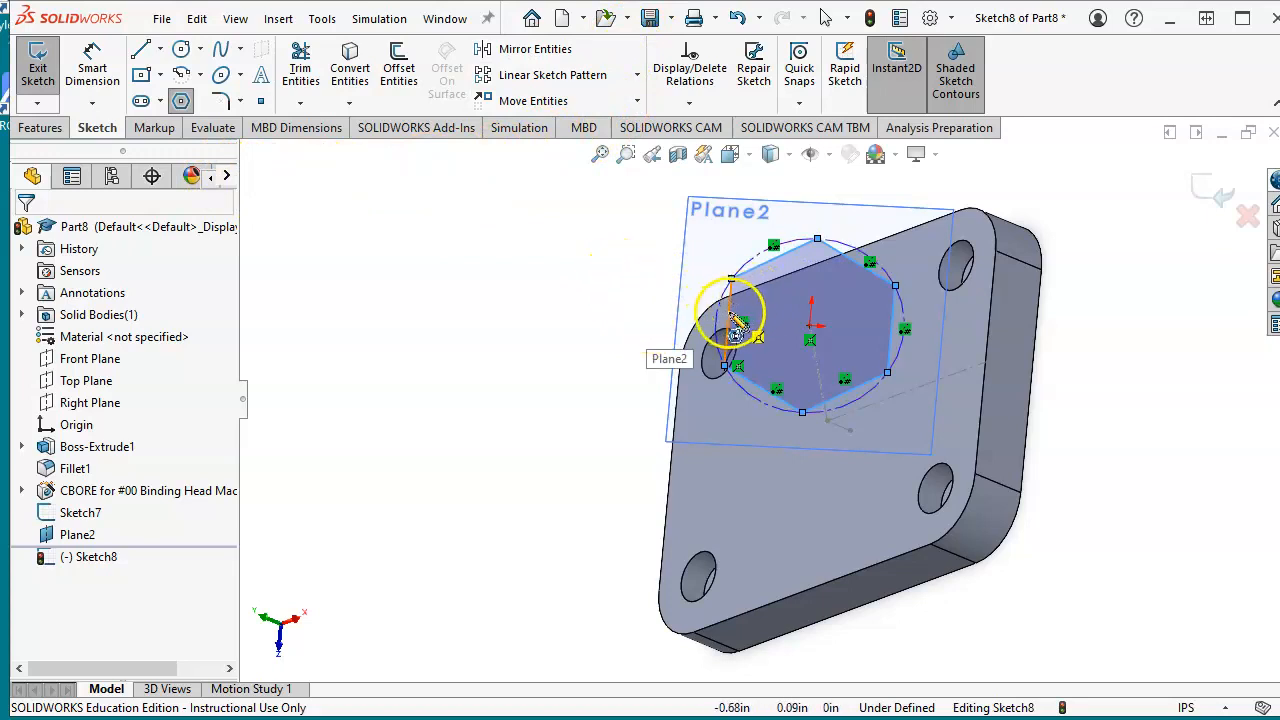
{"action": "key", "text": "Escape"}
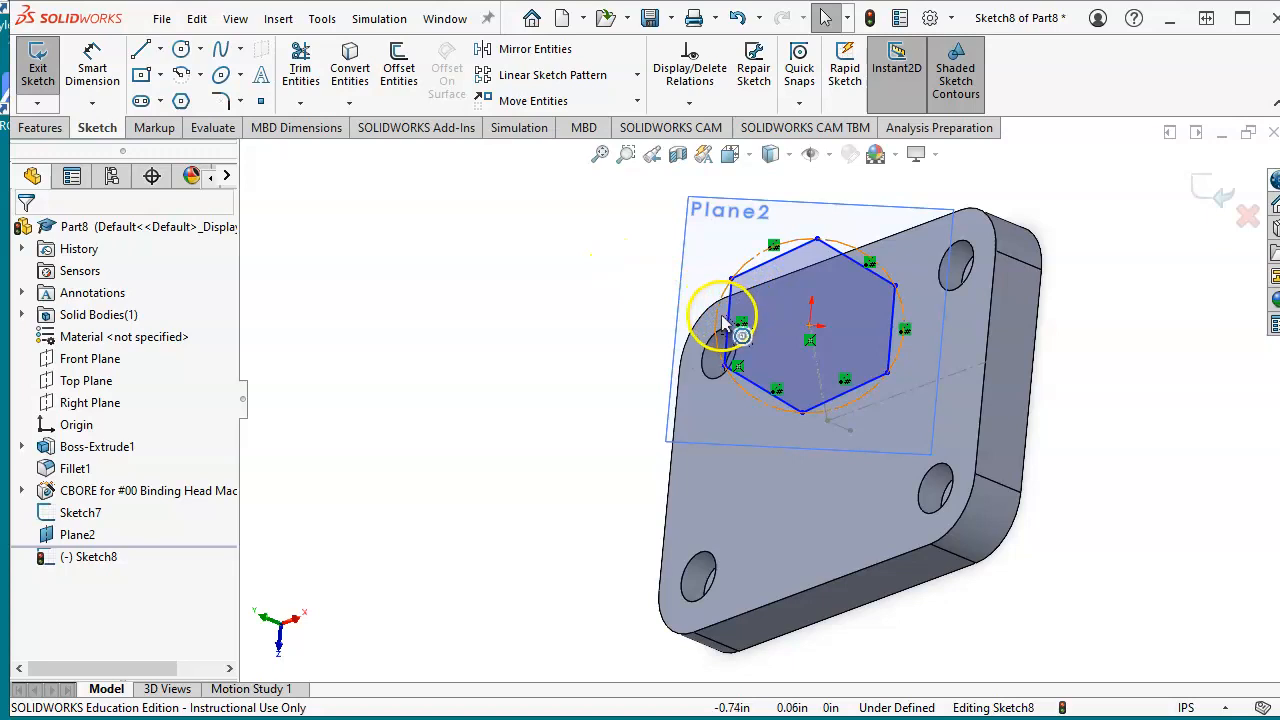
- Add a parallel relation between one side of the hexagon and the nearby short straight edge of the plate
{"action": "left_click", "coordinate": [733, 316]}
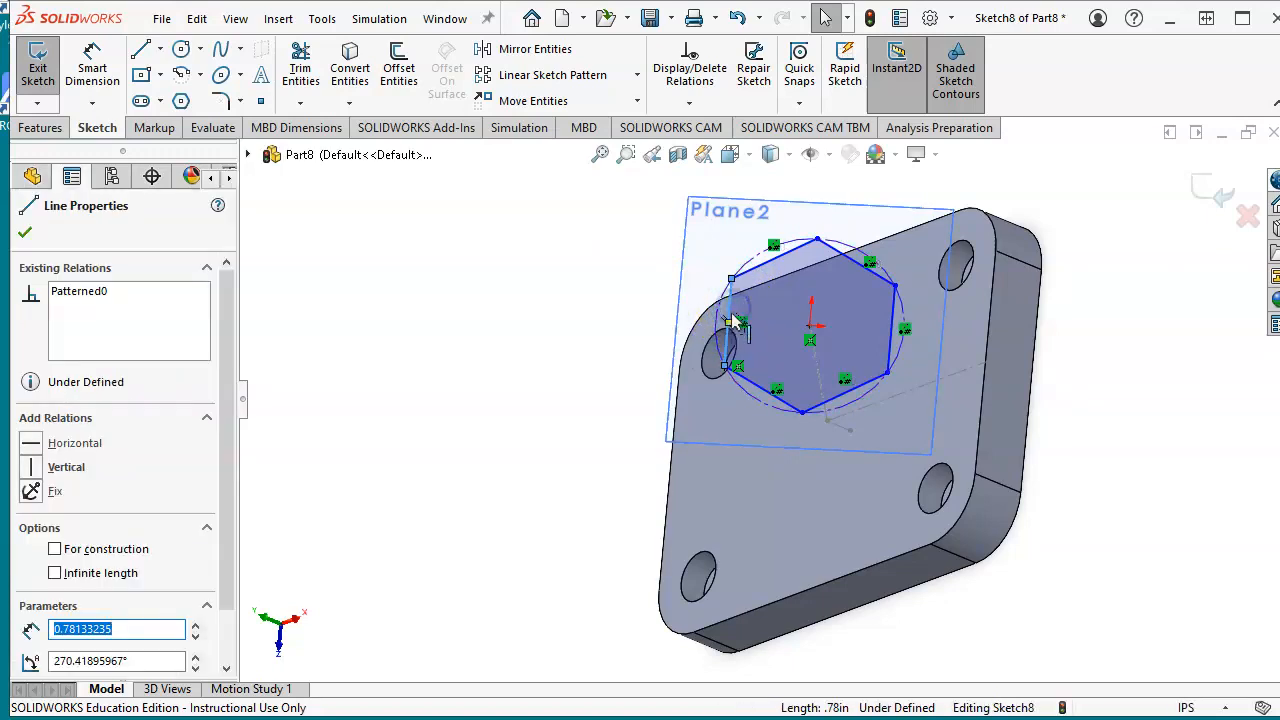
{"action": "left_click", "coordinate": [672, 483], "text": "ctrl"}
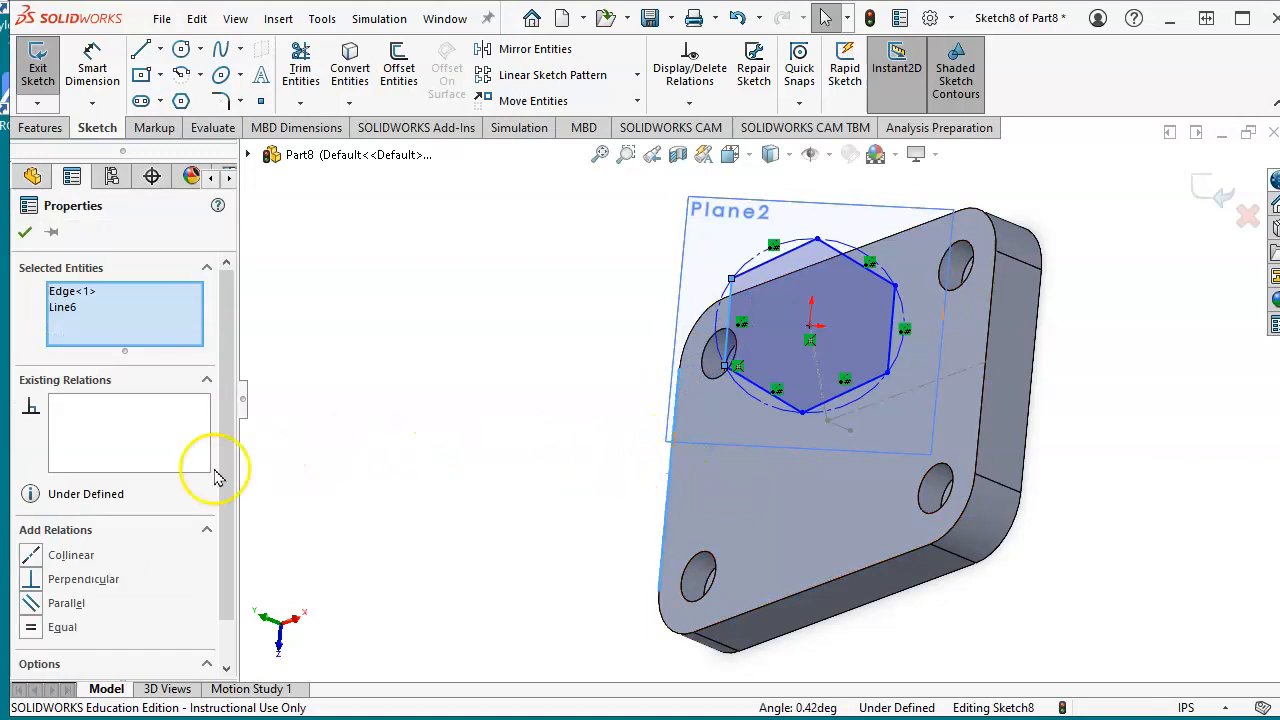
{"action": "left_click", "coordinate": [29, 604]}
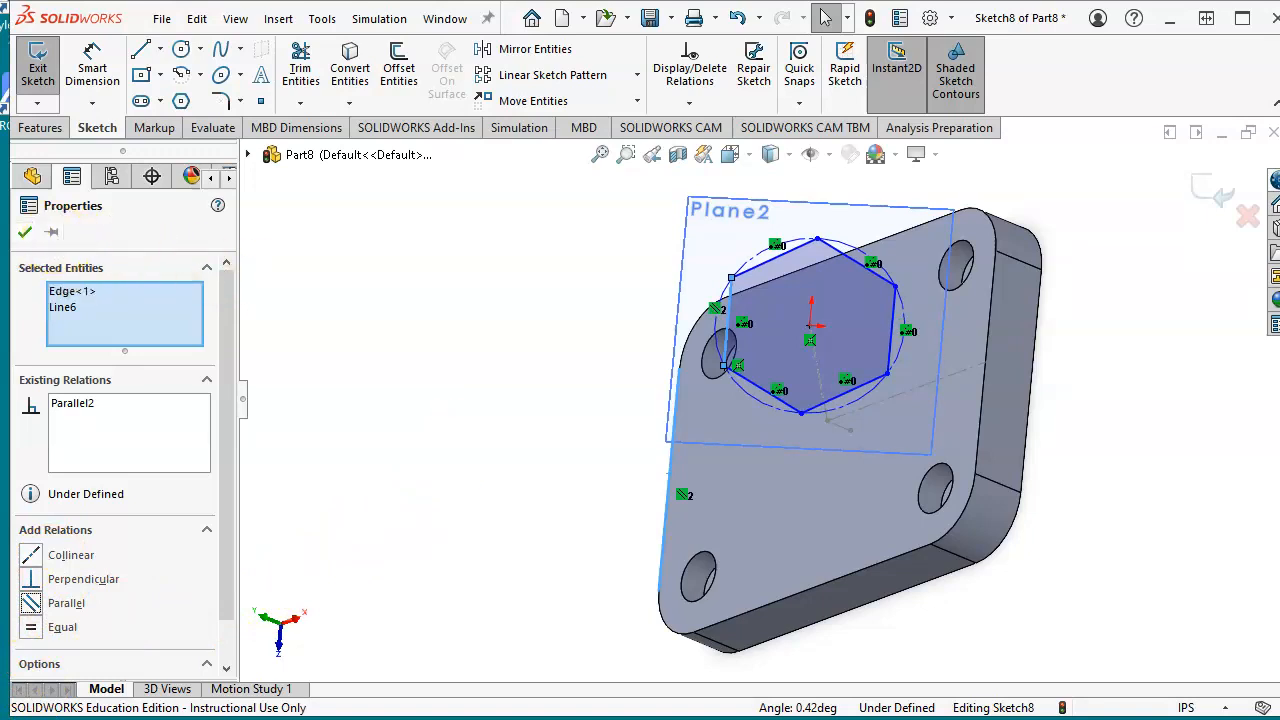
{"action": "left_click", "coordinate": [25, 233]}
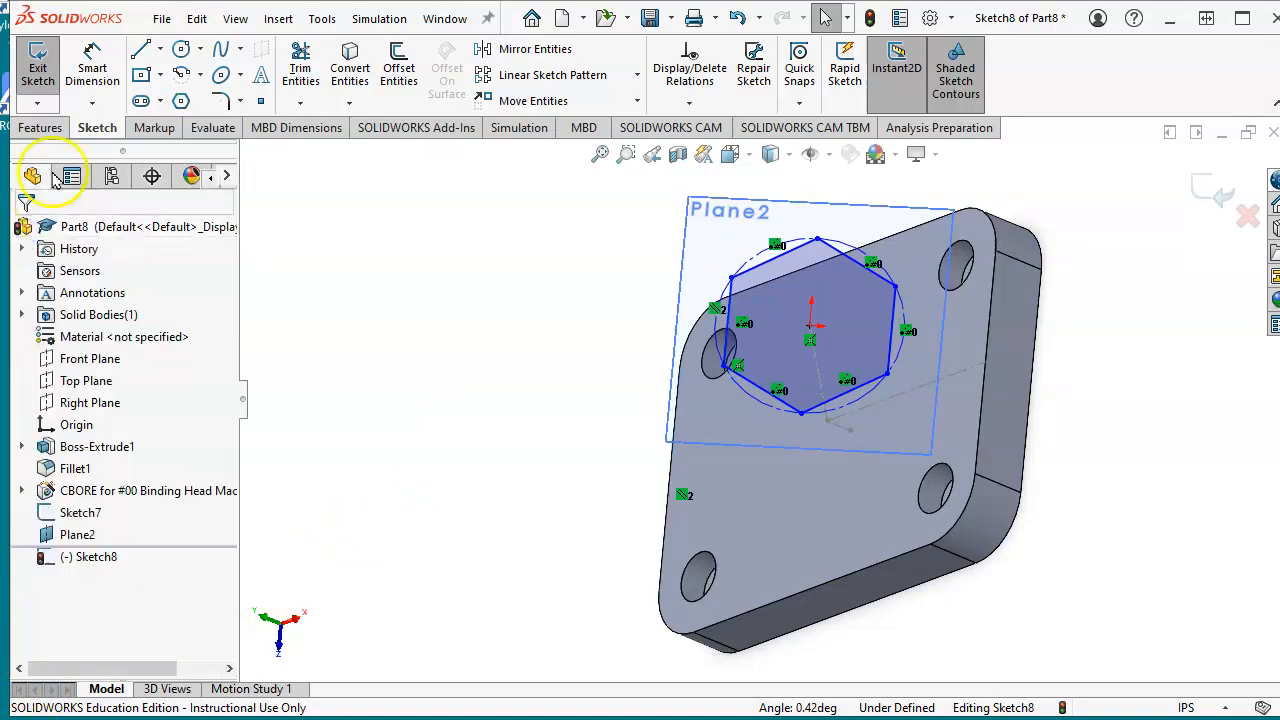
- Dimension the hexagon's circumscribed construction circle and set its diameter to 1.5 in
{"action": "left_click", "coordinate": [92, 68]}
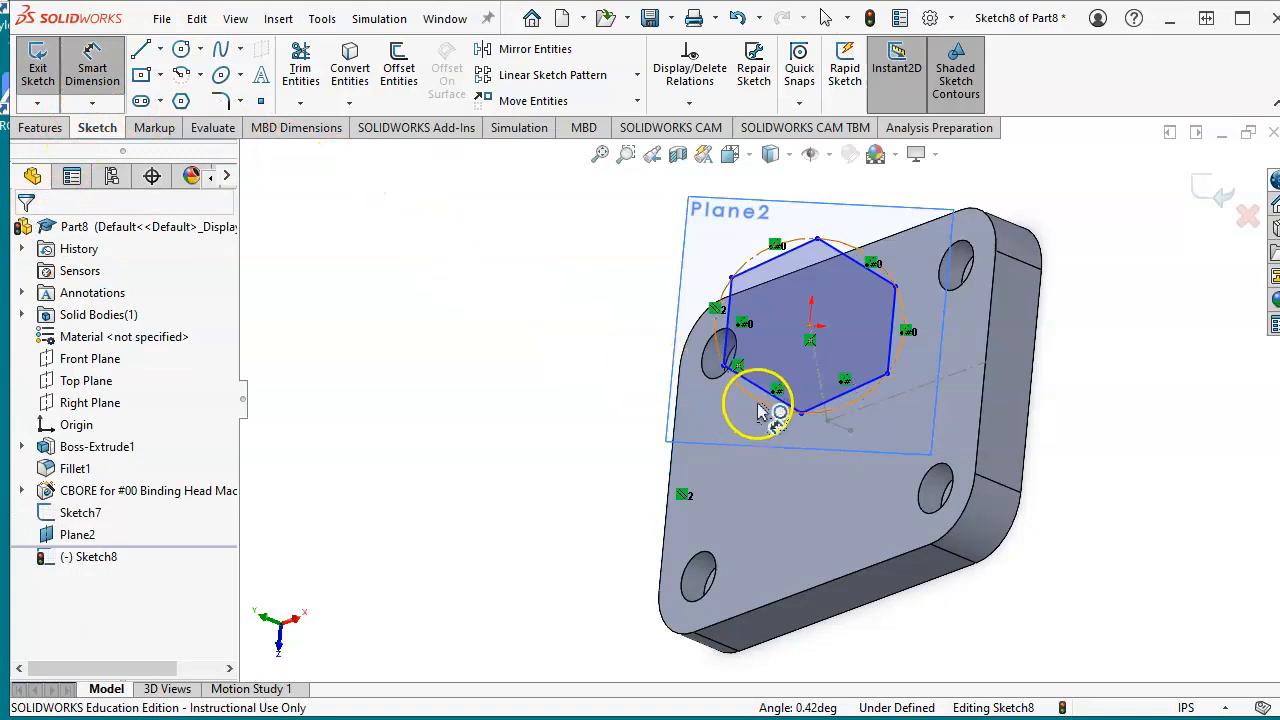
{"action": "left_click", "coordinate": [766, 407]}
{"action": "left_click", "coordinate": [570, 444]}
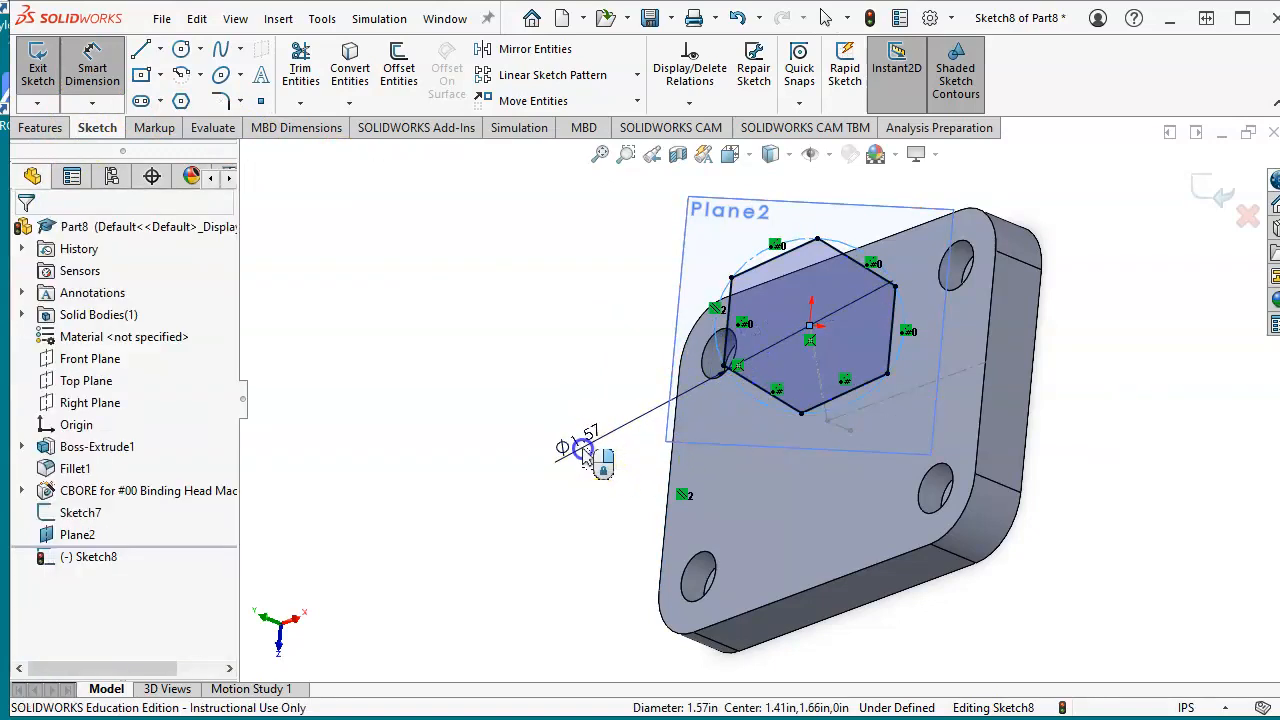
{"action": "type", "text": "1.5"}
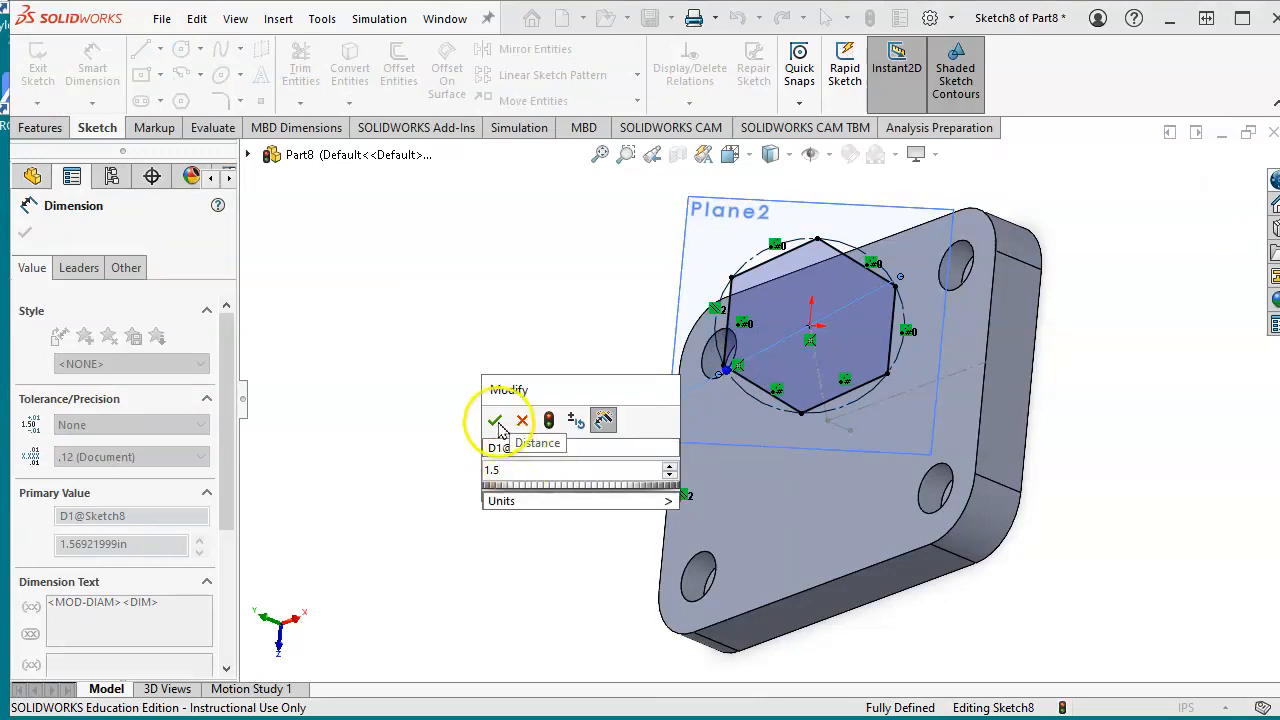
{"action": "left_click", "coordinate": [496, 422]}
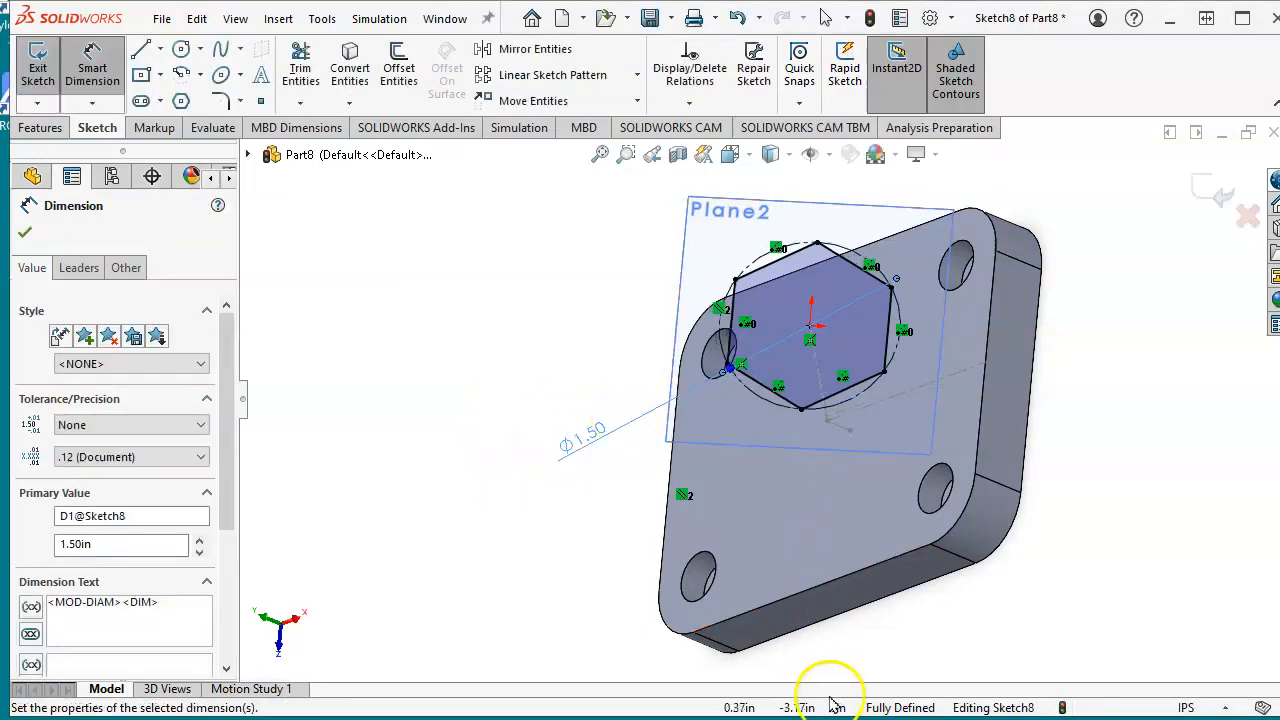
{"action": "middle_click_drag", "start_coordinate": [700, 496], "coordinate": [747, 495]}
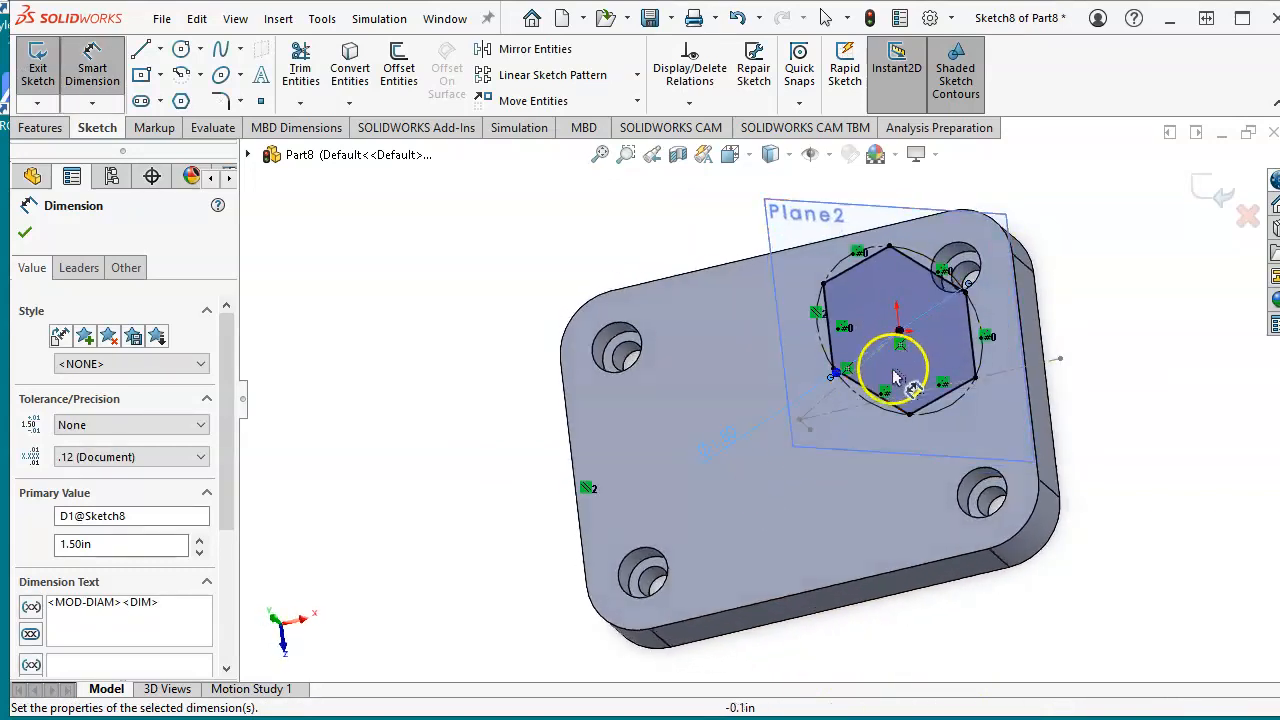
{"action": "middle_click_drag", "start_coordinate": [852, 458], "coordinate": [850, 324]}
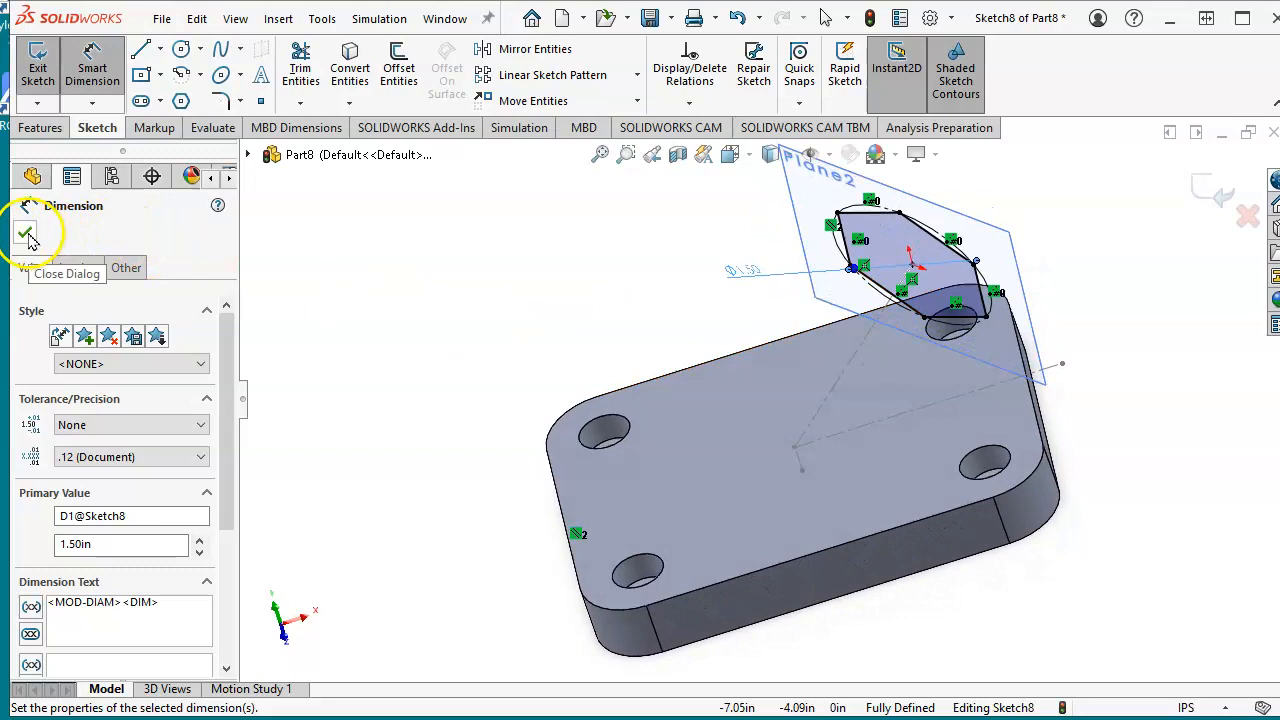
- Extrude the hexagon sketch into a boss in the reversed direction towards the plate, using the Up To Next end condition with merged result
{"action": "left_click", "coordinate": [40, 127]}
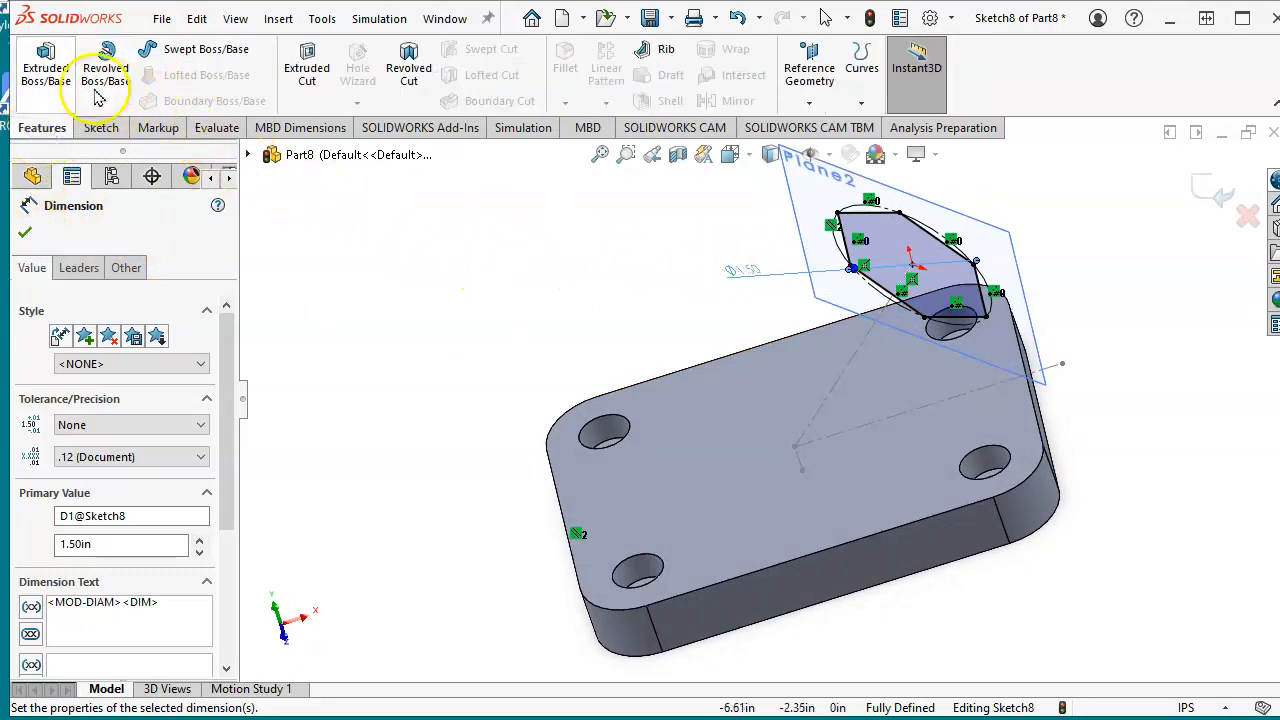
{"action": "left_click", "coordinate": [47, 80]}
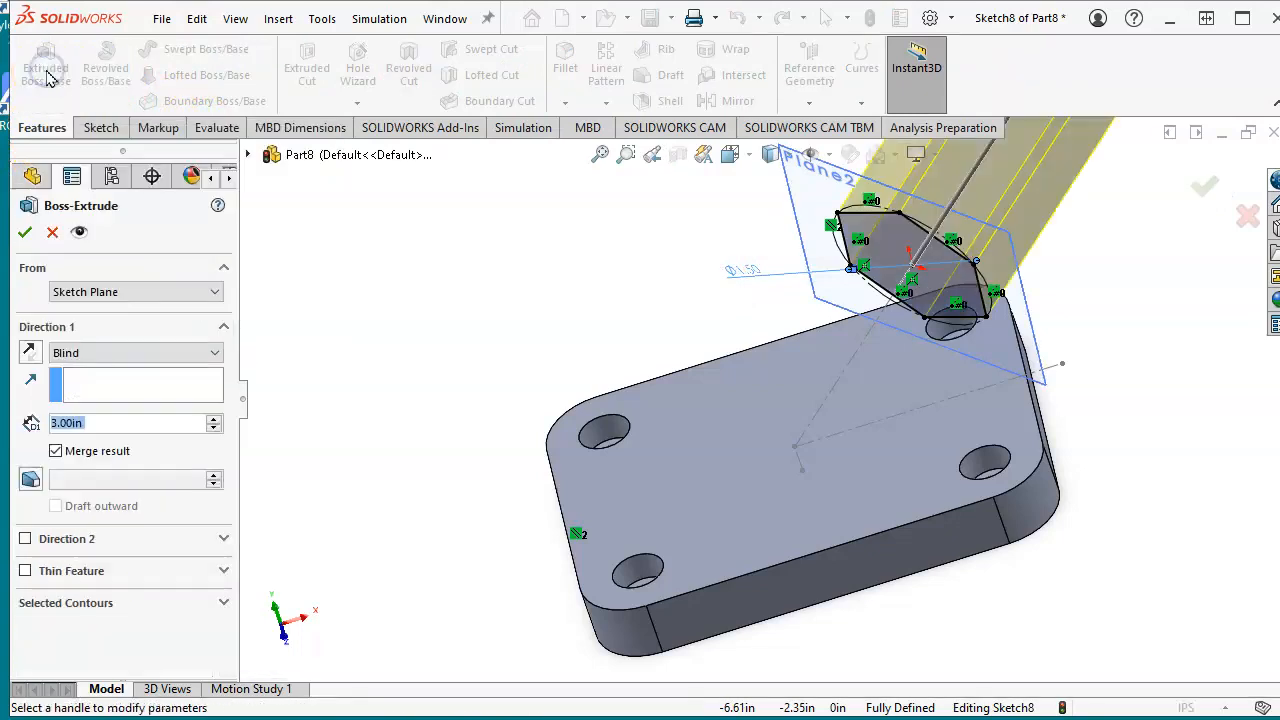
{"action": "scroll", "coordinate": [829, 523], "scroll_direction": "up", "scroll_amount": 2}
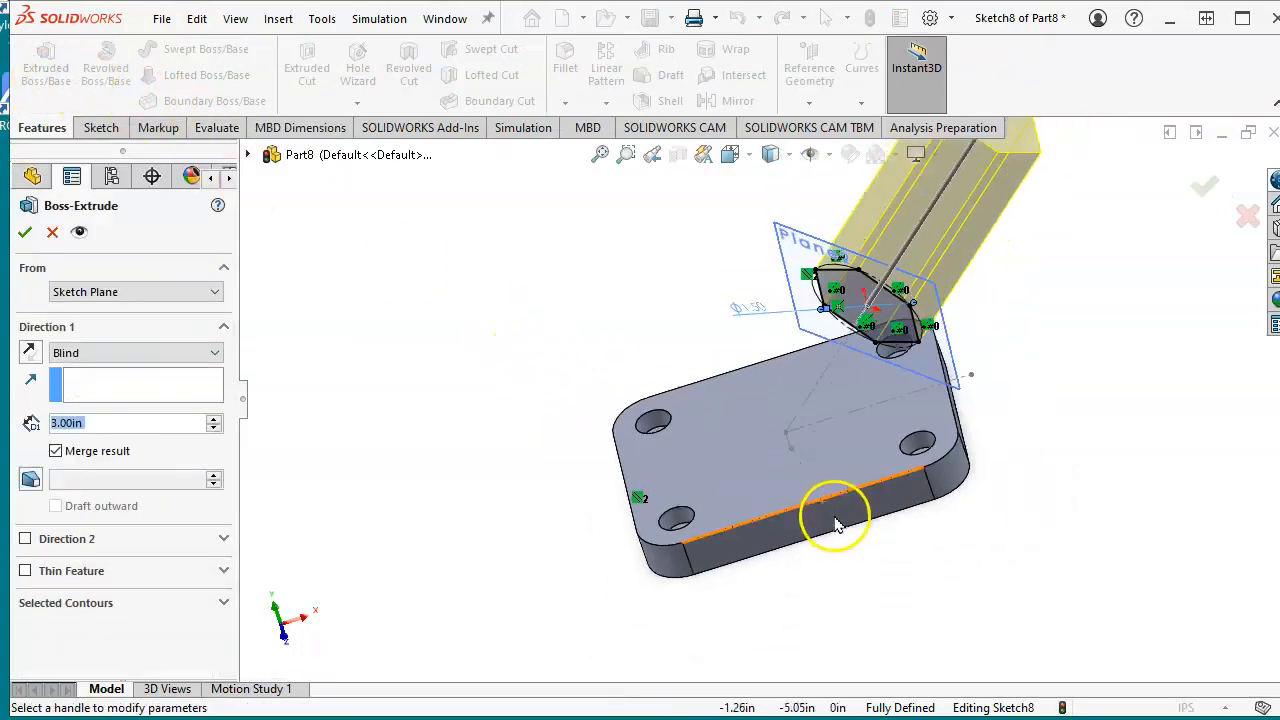
{"action": "left_click", "coordinate": [28, 352]}
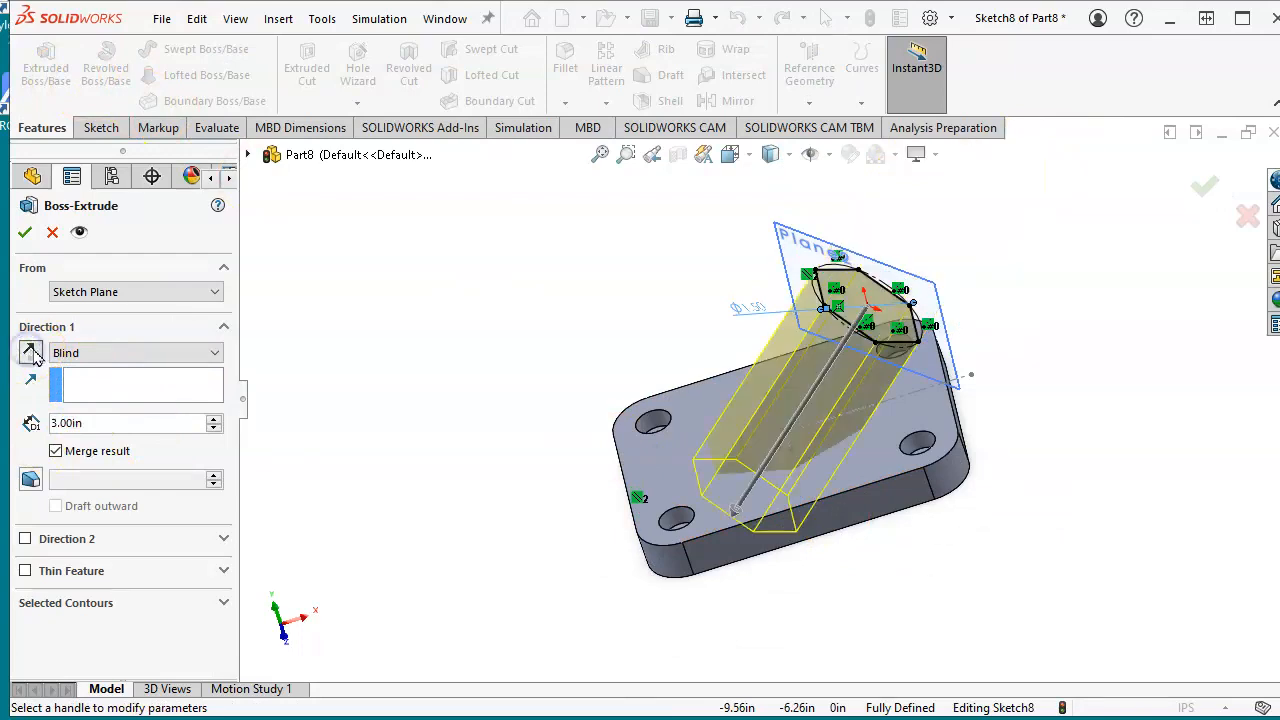
{"action": "left_click", "coordinate": [212, 356]}
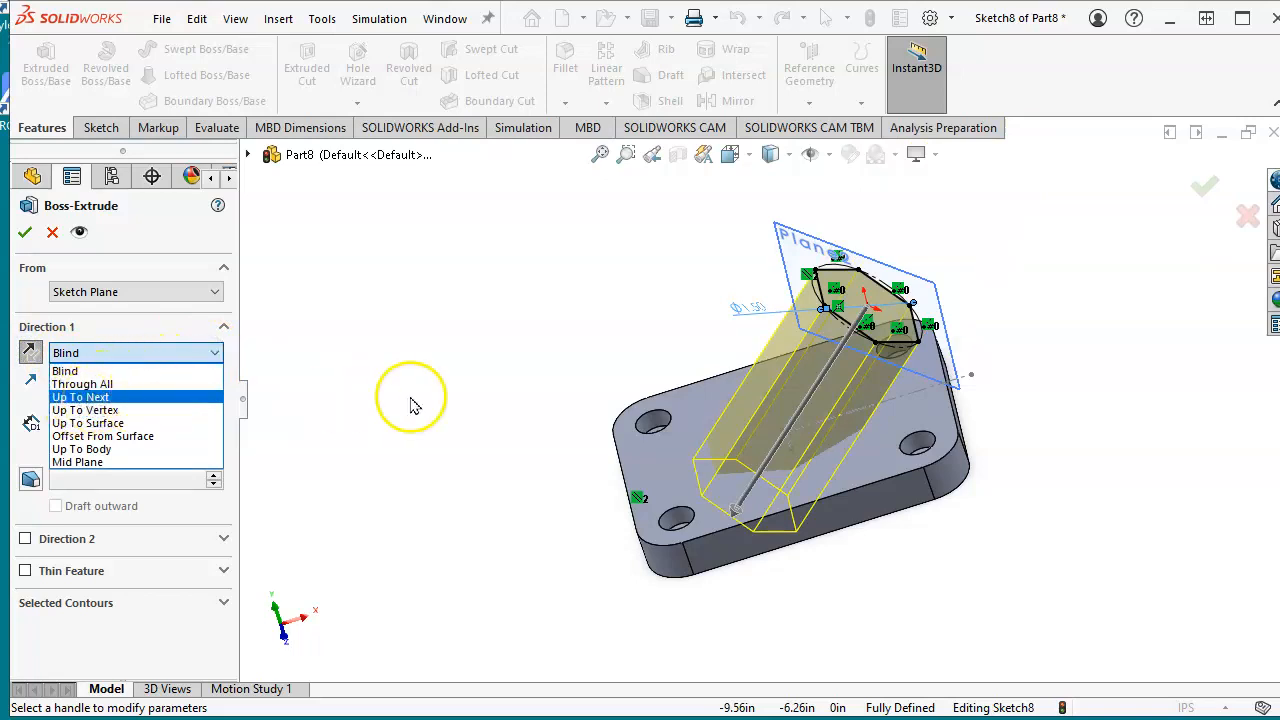
{"action": "left_click", "coordinate": [78, 397]}
{"action": "mouse_move", "coordinate": [840, 514]}
{"action": "middle_mouse_down"}
{"action": "mouse_move", "coordinate": [904, 500]}
{"action": "mouse_move", "coordinate": [846, 509]}
{"action": "middle_mouse_up"}
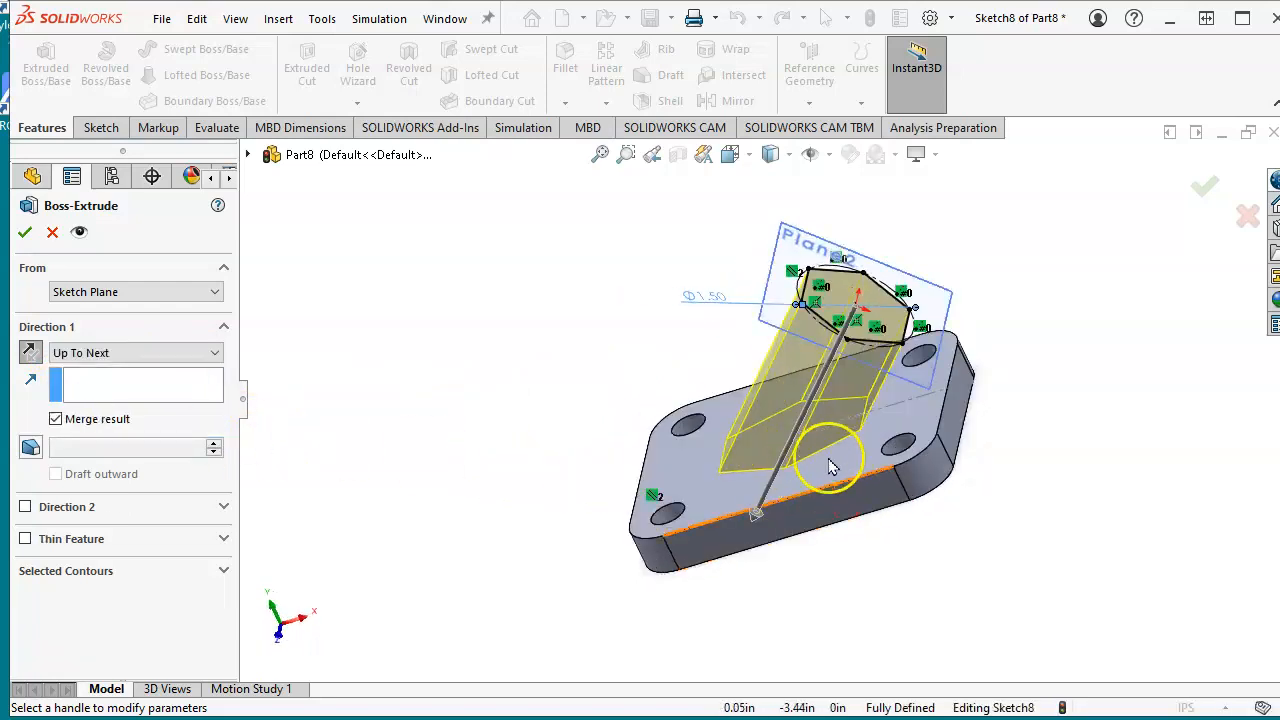
{"action": "left_click", "coordinate": [25, 234]}
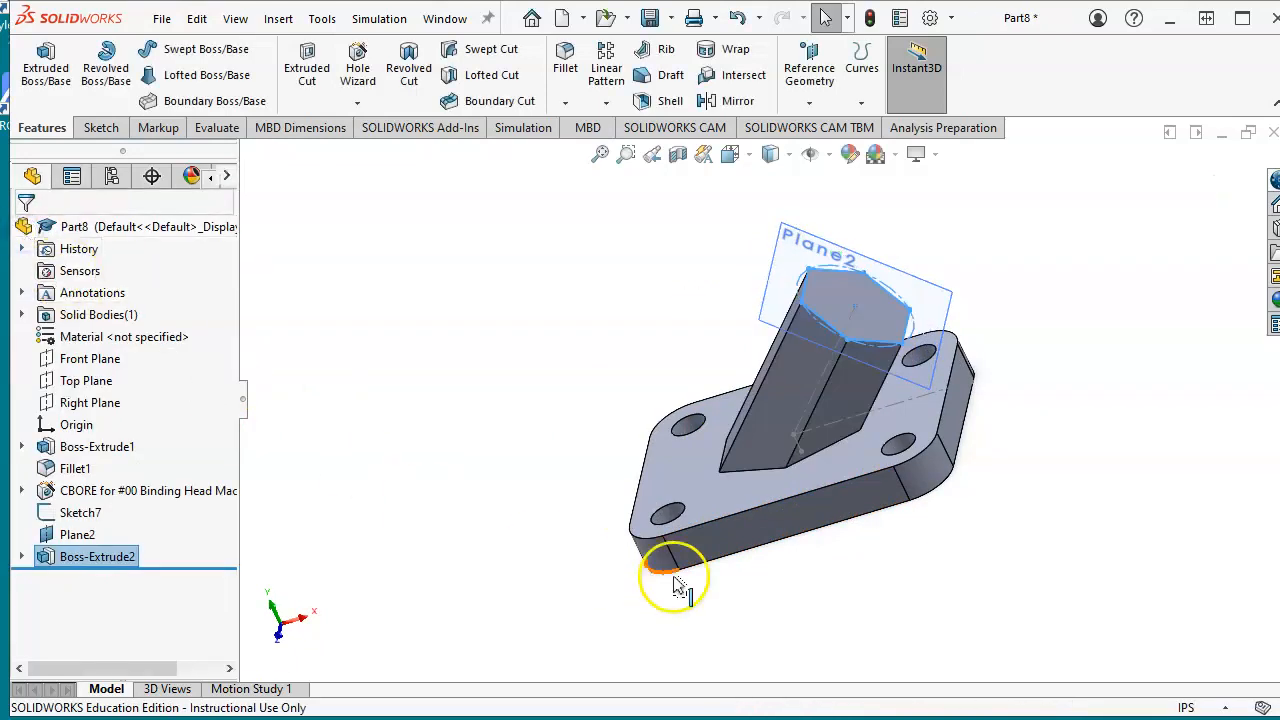
{"action": "left_click", "coordinate": [665, 282]}
{"action": "middle_click_drag", "start_coordinate": [597, 443], "coordinate": [613, 378]}
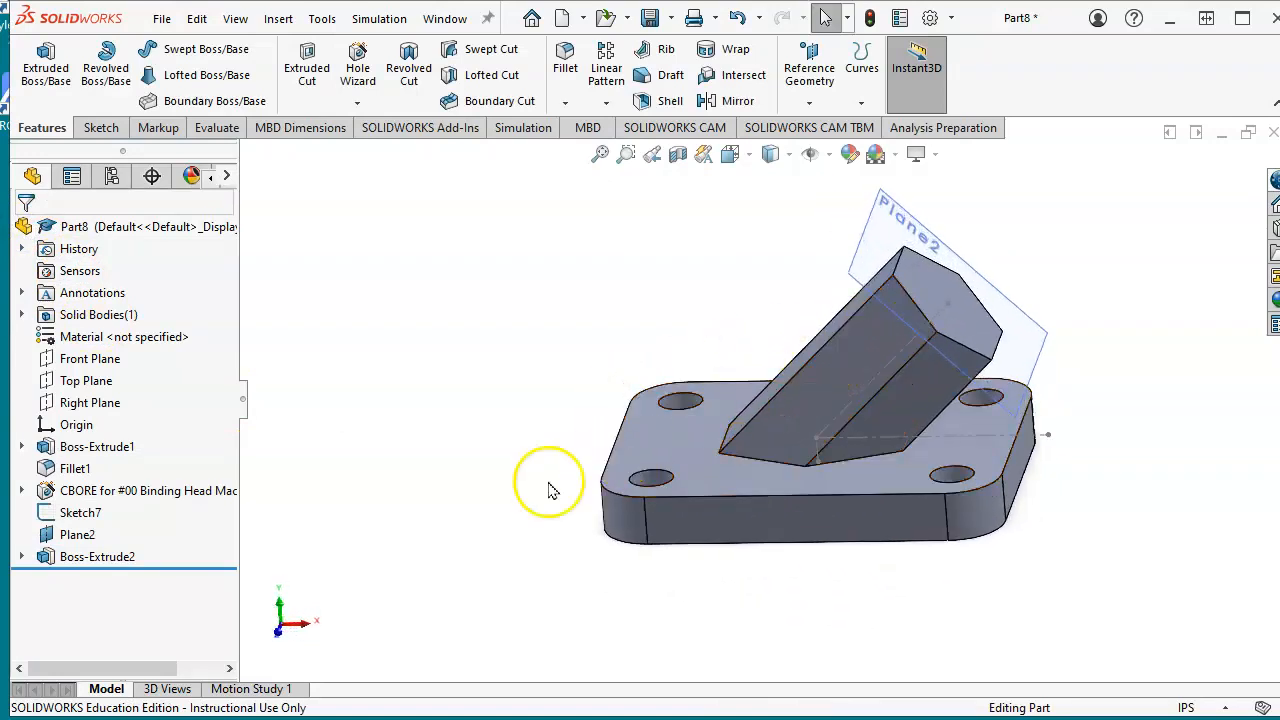